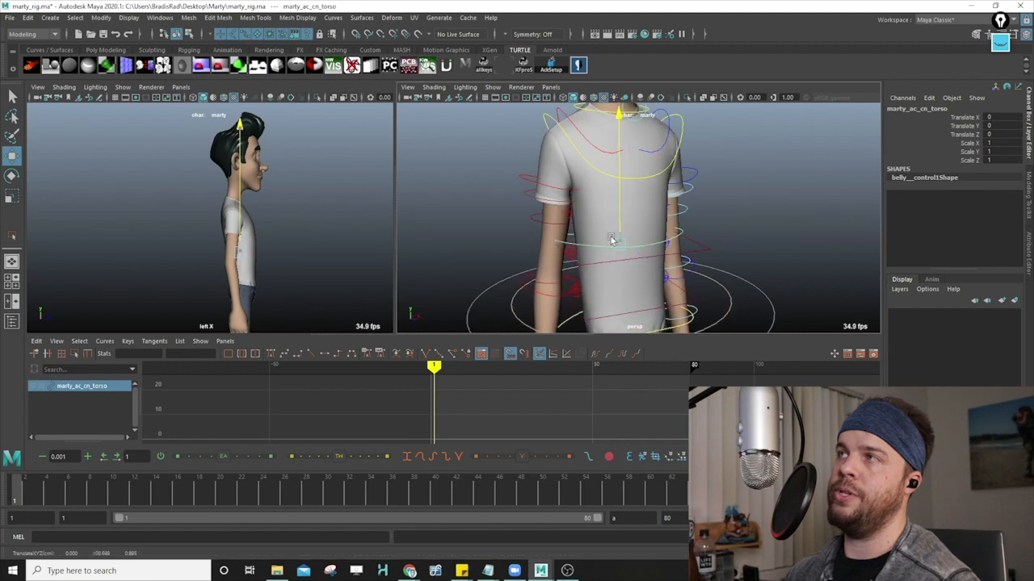
# Step: Try adjusting the character's torso and upper-body rig controls, and undo the last adjustment
pyautogui.moveTo(614, 240); pyautogui.dragTo(549, 271)
pyautogui.keyDown('alt'); pyautogui.moveTo(549, 270); pyautogui.dragTo(487, 224, button='right'); pyautogui.keyUp('alt')
pyautogui.click(490, 225)
pyautogui.keyDown('alt'); pyautogui.moveTo(695, 202); pyautogui.dragTo(657, 179); pyautogui.keyUp('alt')
pyautogui.keyDown('alt'); pyautogui.moveTo(658, 179); pyautogui.dragTo(704, 218); pyautogui.keyUp('alt')
pyautogui.keyDown('alt'); pyautogui.moveTo(704, 218); pyautogui.dragTo(707, 245, button='right'); pyautogui.keyUp('alt')
pyautogui.click(730, 208)
pyautogui.click(690, 206)
pyautogui.moveTo(649, 194)
pyautogui.mouseDown()
pyautogui.moveTo(632, 181)
pyautogui.moveTo(632, 191)
pyautogui.mouseUp()
pyautogui.hotkey('ctrl', 'z')
# Step: Select the character's chest control and its Breathe attribute, with the character seen from the side
pyautogui.keyDown('shift'); pyautogui.click(599, 208); pyautogui.keyUp('shift')
pyautogui.keyDown('alt'); pyautogui.moveTo(632, 194); pyautogui.dragTo(490, 239, button='right'); pyautogui.keyUp('alt')
pyautogui.keyDown('alt'); pyautogui.moveTo(489, 239); pyautogui.dragTo(622, 252); pyautogui.keyUp('alt')
pyautogui.click(683, 271)
pyautogui.click(666, 227)
pyautogui.keyDown('alt'); pyautogui.moveTo(695, 211); pyautogui.dragTo(867, 145, button='right'); pyautogui.keyUp('alt')
pyautogui.click(967, 169)
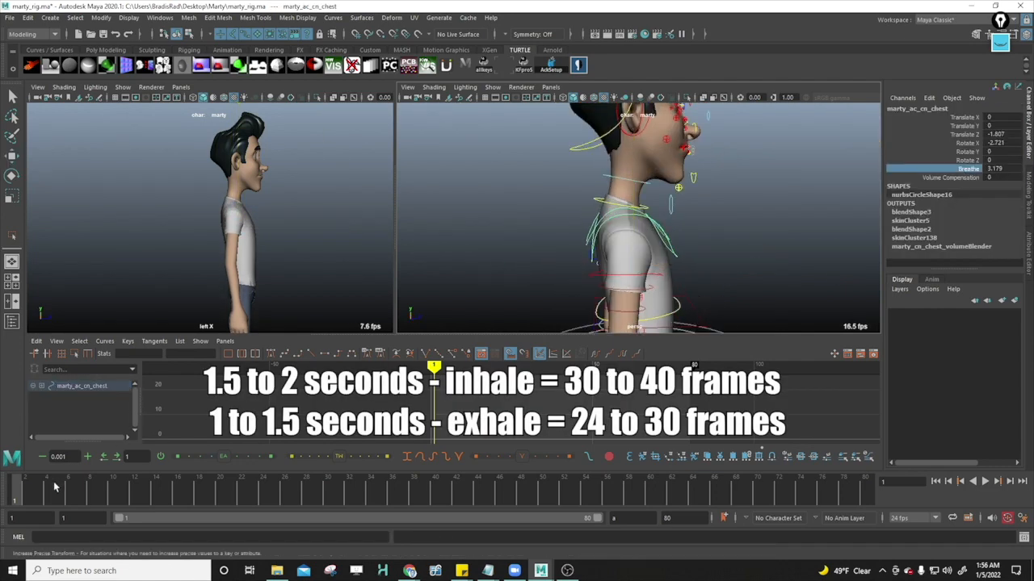
# Step: Enlarge the side view, frame the torso, and key the chest's Breathe attribute at 0 on frame 1
pyautogui.keyDown('alt'); pyautogui.moveTo(250, 243); pyautogui.dragTo(318, 245, button='right'); pyautogui.keyUp('alt')
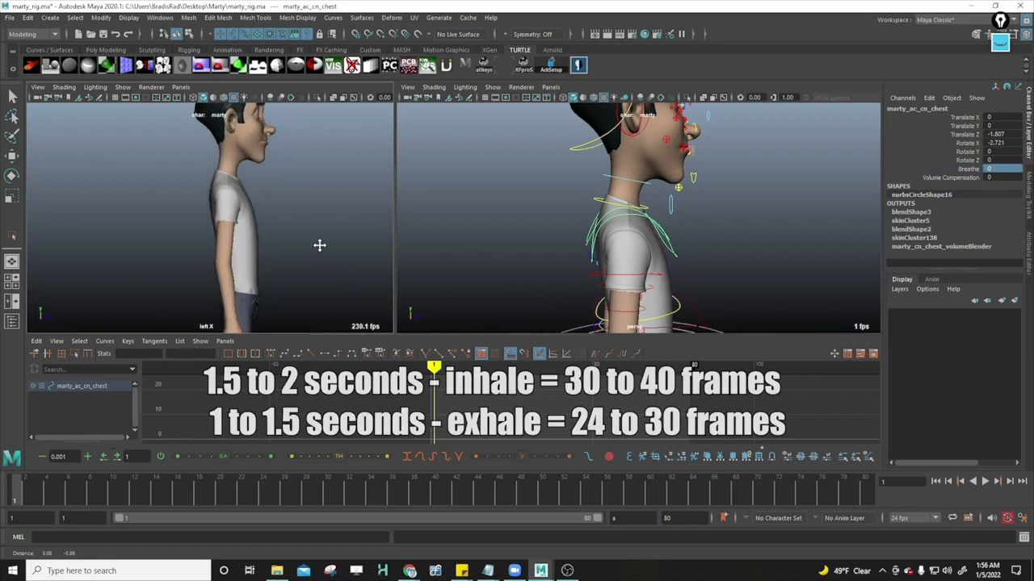
pyautogui.press('space')
pyautogui.keyDown('alt'); pyautogui.moveTo(431, 247); pyautogui.dragTo(351, 270, button='middle'); pyautogui.keyUp('alt')
pyautogui.rightClick(961, 171)
pyautogui.click(961, 193)
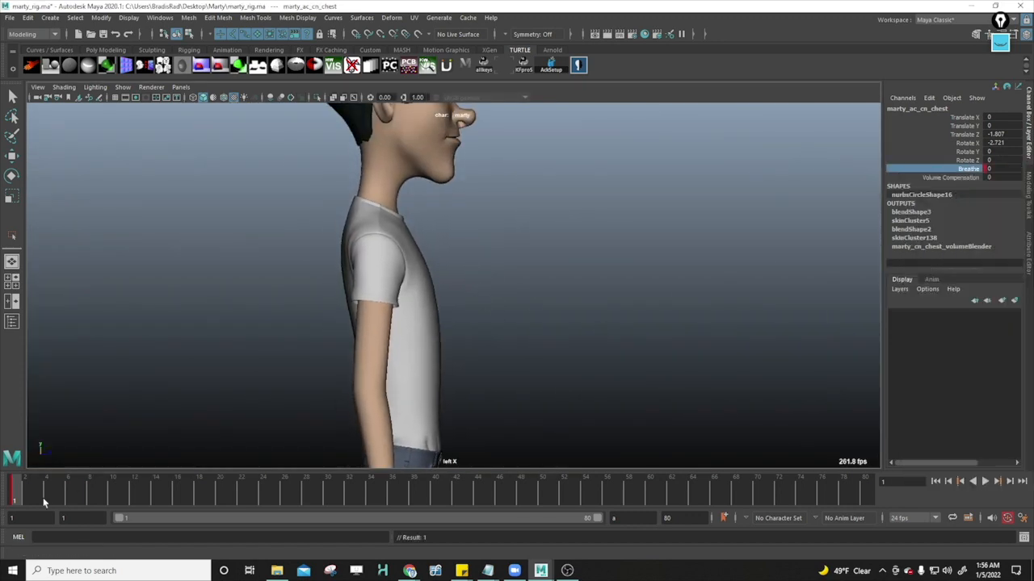
# Step: Key the chest's Breathe attribute on frame 33 and play back the animation from frame 1
pyautogui.rightClick(963, 167)
pyautogui.click(961, 192)
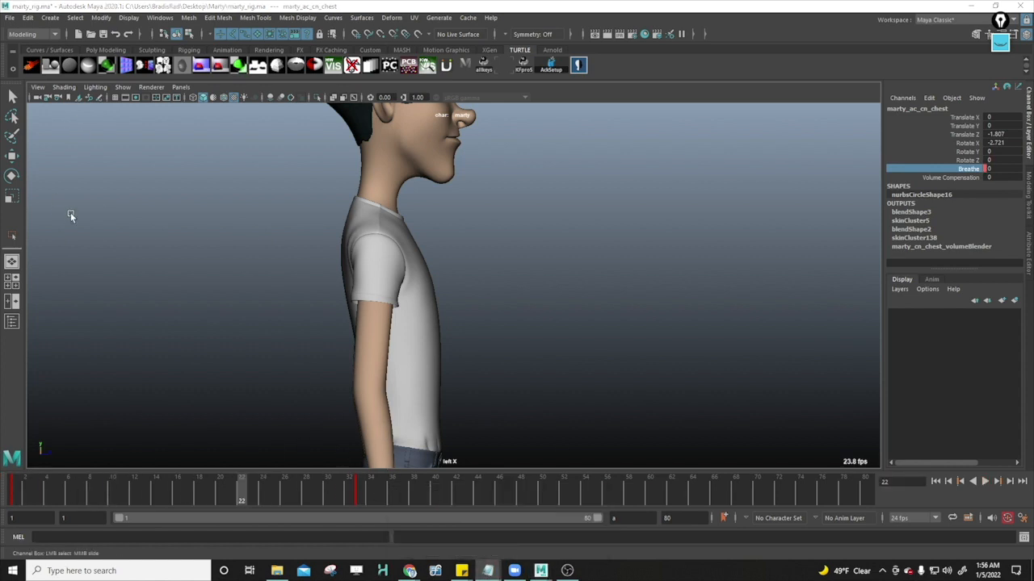
pyautogui.click(8, 499)
pyautogui.hotkey('alt', 'v')
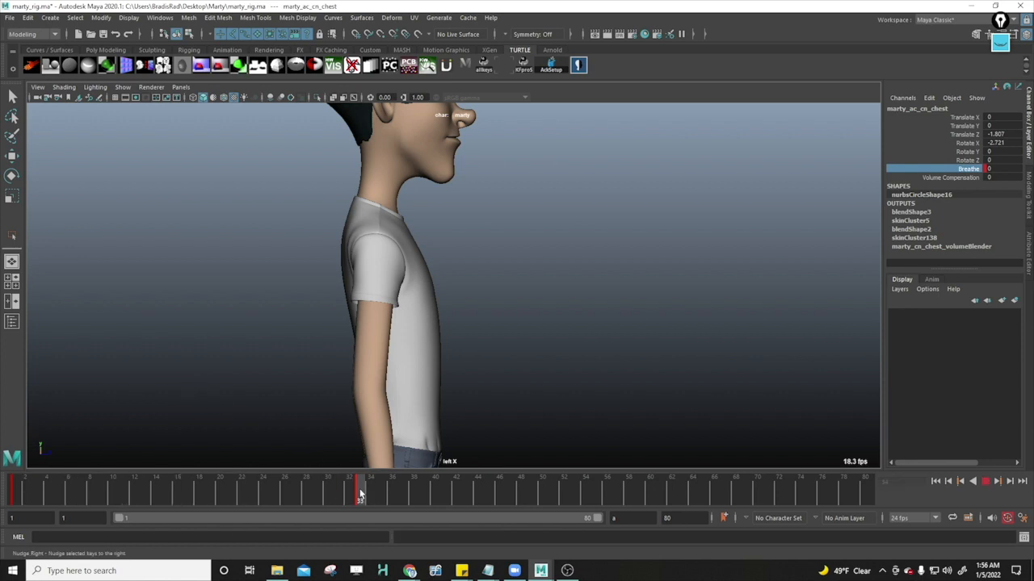
# Step: Make the time slider taller and return to the enlarged side view after checking the multi-panel layout
pyautogui.moveTo(373, 470); pyautogui.dragTo(382, 443)
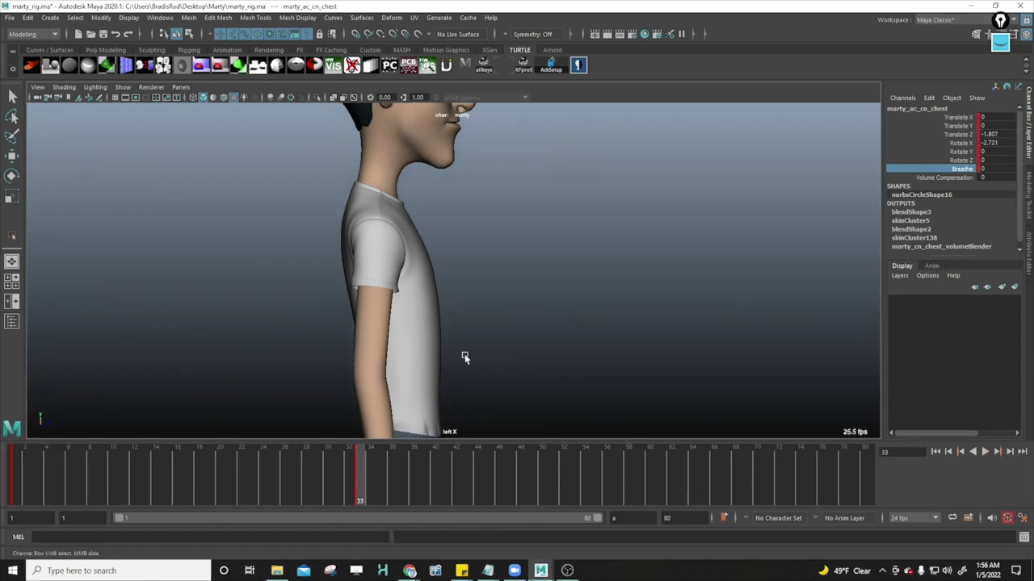
pyautogui.press('space')
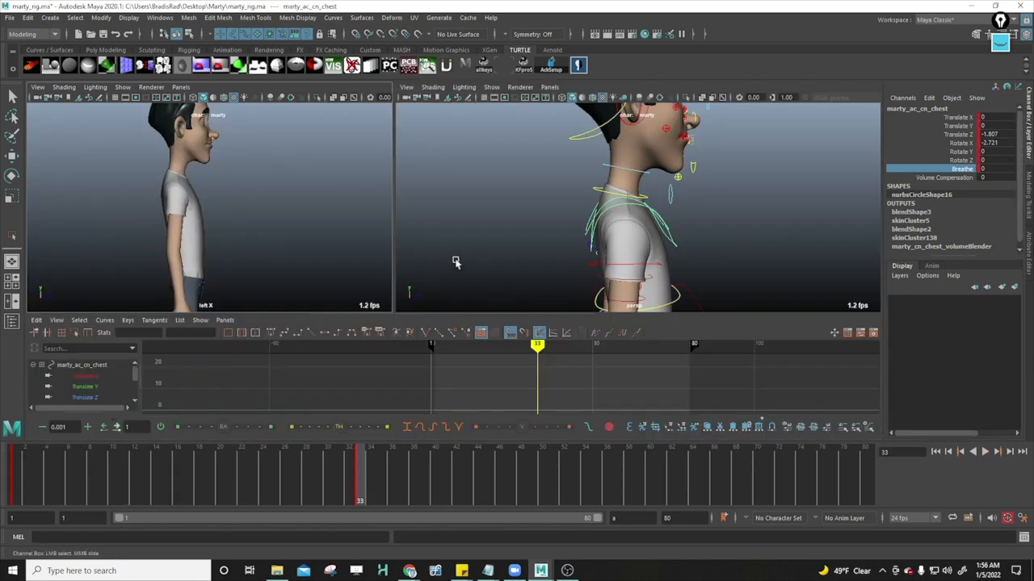
pyautogui.press('space')
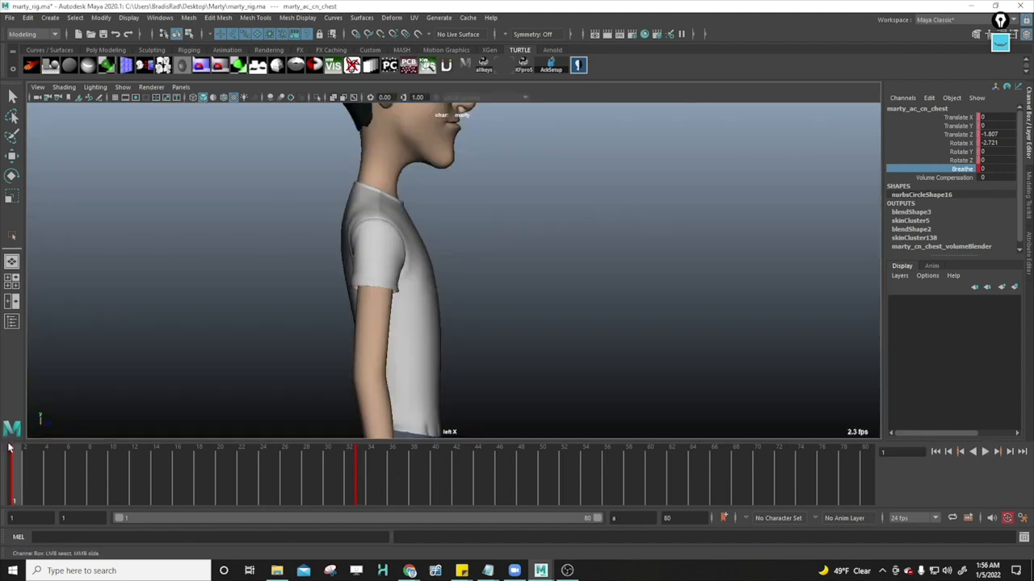
# Step: Try raising Breathe to 12.7 on frame 33, undo it, and key Breathe at 0 on frame 61
pyautogui.moveTo(677, 206); pyautogui.dragTo(743, 208, button='middle')
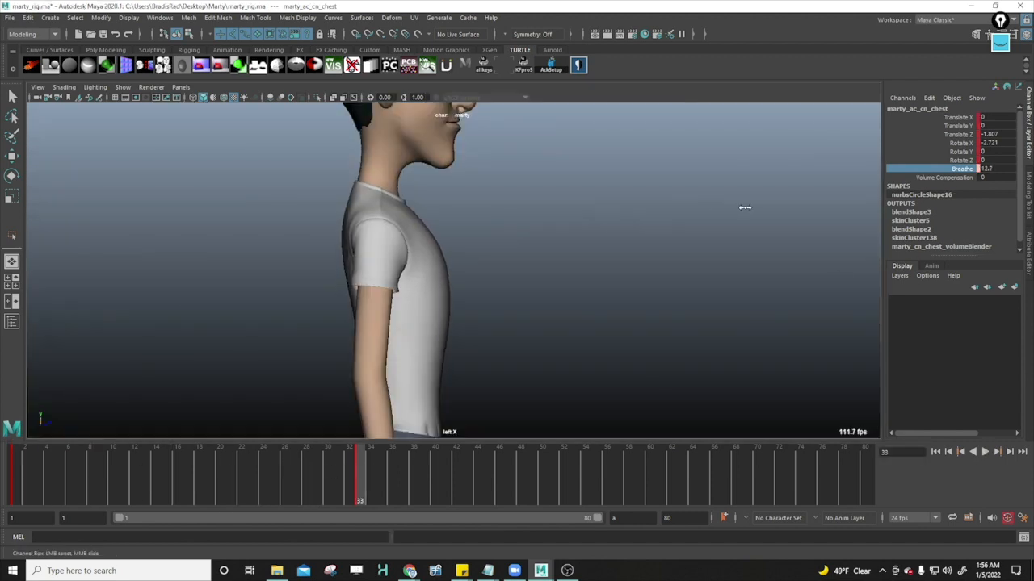
pyautogui.hotkey('ctrl', 'z')
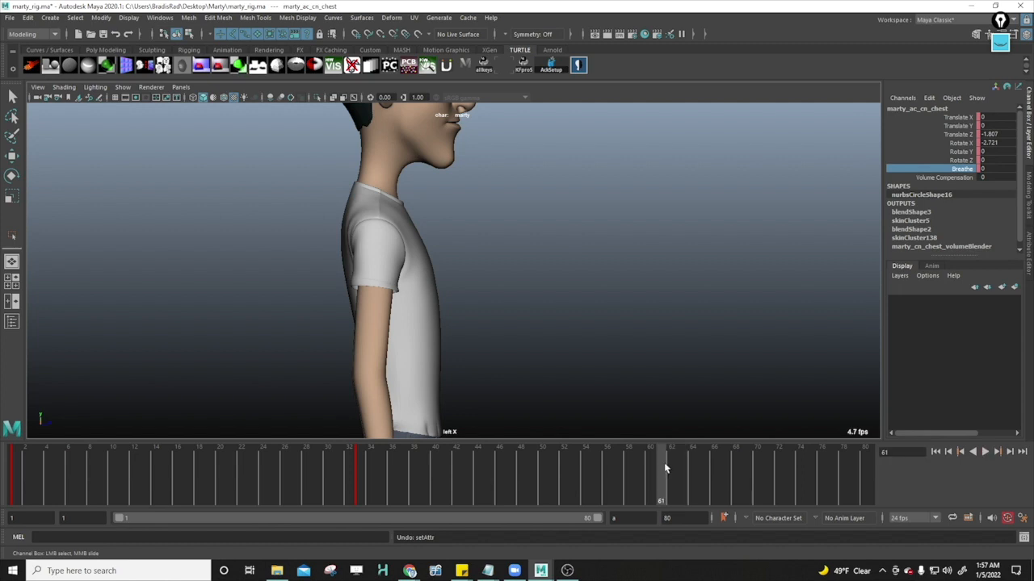
pyautogui.moveTo(943, 178); pyautogui.dragTo(930, 196, button='right')
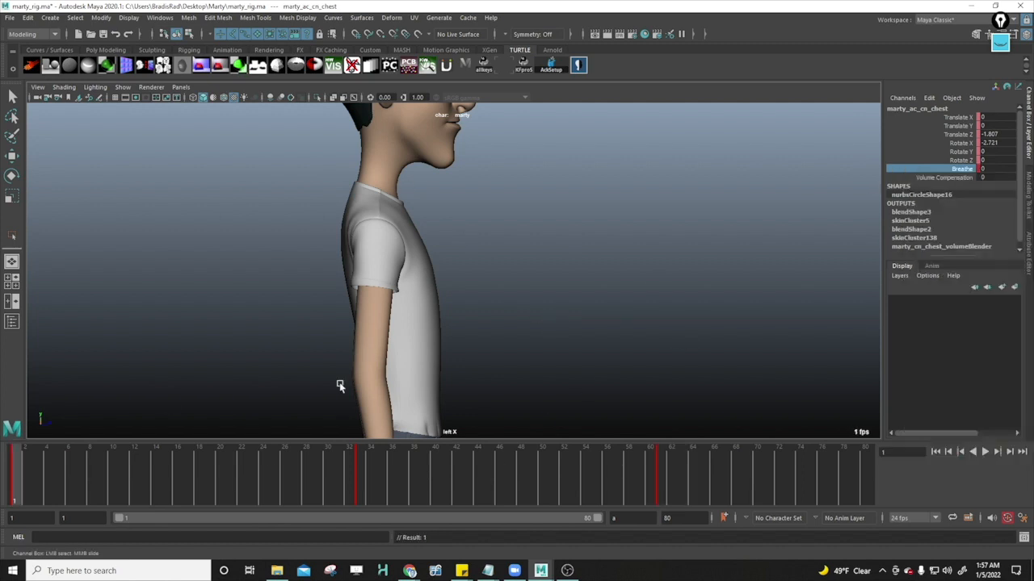
# Step: In an enlarged Graph Editor, raise the frame 33 Breathe key to about 1.89 and add a key at frame 26
pyautogui.press('space')
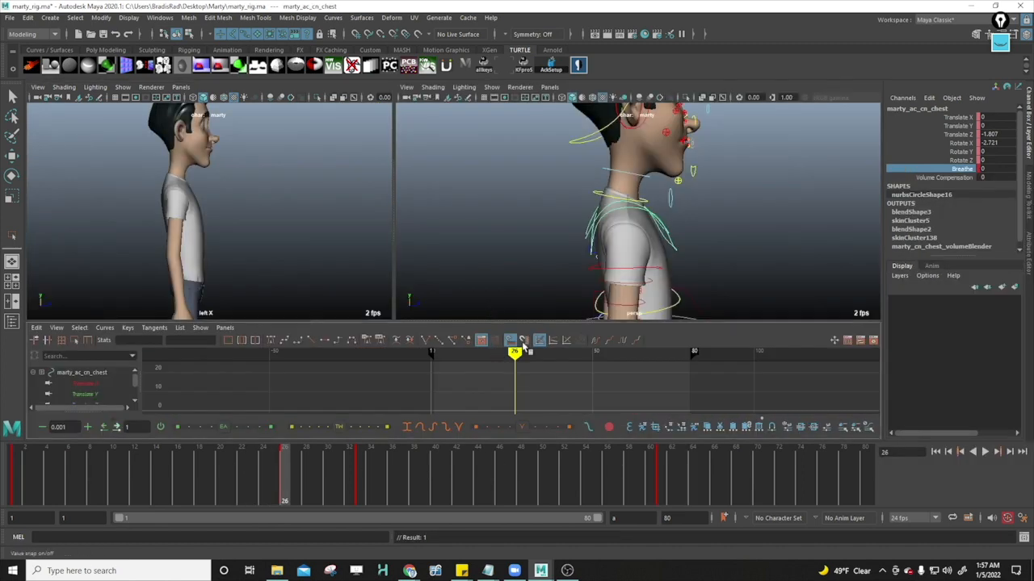
pyautogui.moveTo(536, 321); pyautogui.dragTo(536, 265)
pyautogui.hotkey('alt', 'v')
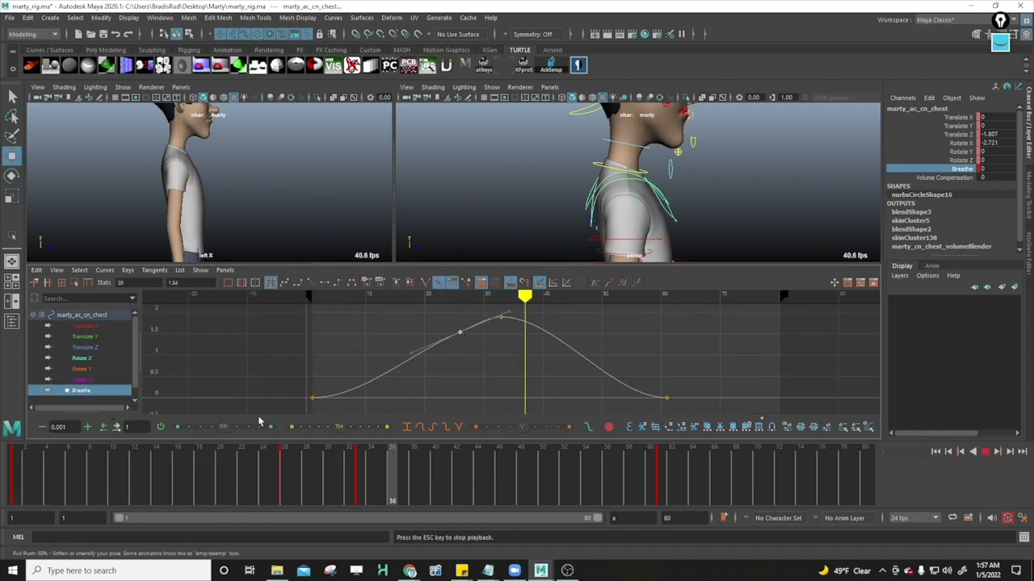
# Step: Raise the Breathe key at frame 33 to 10.411 on the animation curve
pyautogui.click(358, 470)
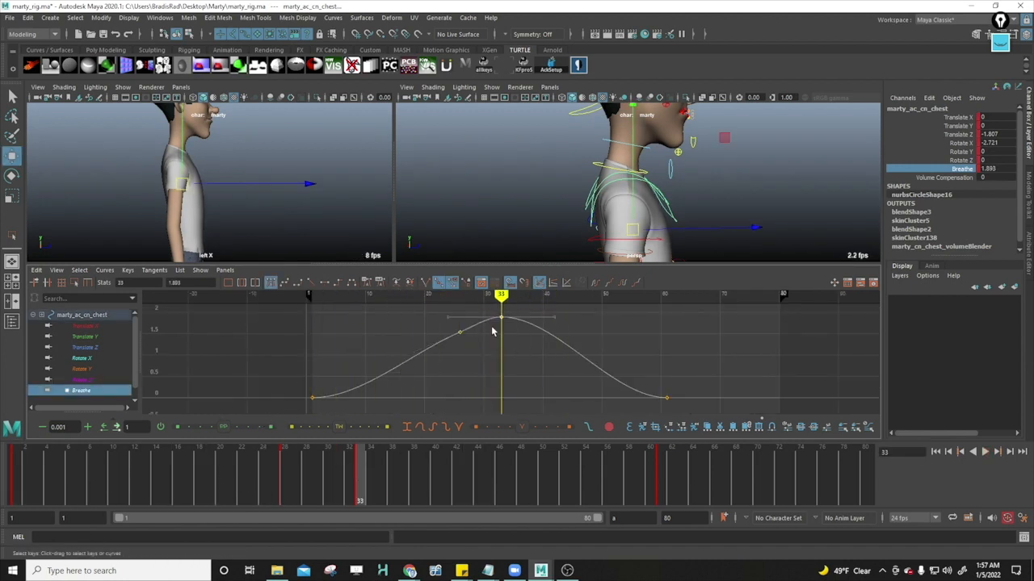
pyautogui.moveTo(492, 331); pyautogui.dragTo(517, 210, button='middle')
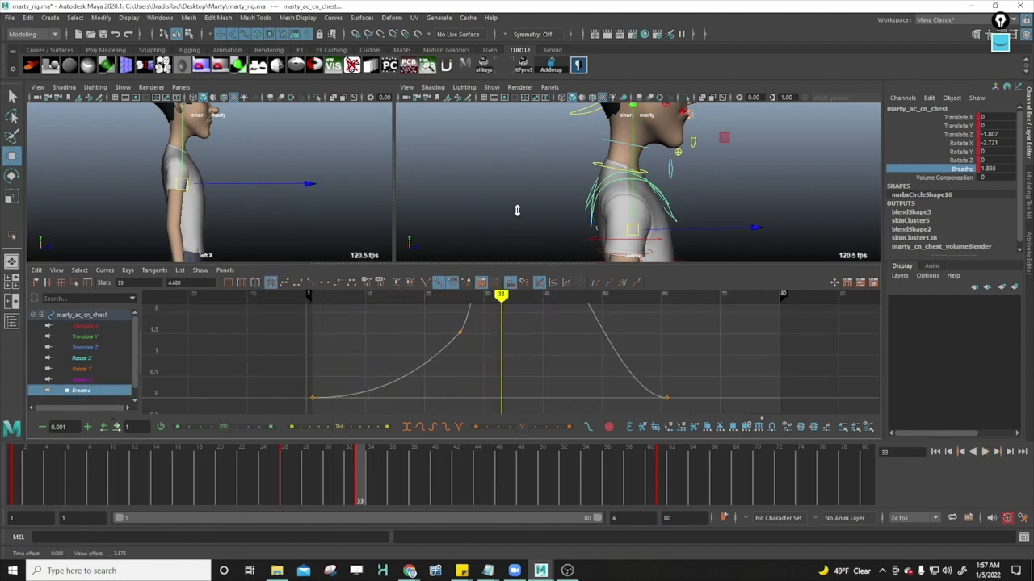
pyautogui.keyDown('alt'); pyautogui.keyDown('shift'); pyautogui.moveTo(566, 331); pyautogui.dragTo(549, 349, button='right'); pyautogui.keyUp('shift'); pyautogui.keyUp('alt')
pyautogui.keyDown('shift'); pyautogui.moveTo(547, 343); pyautogui.dragTo(545, 283, button='middle'); pyautogui.keyUp('shift')
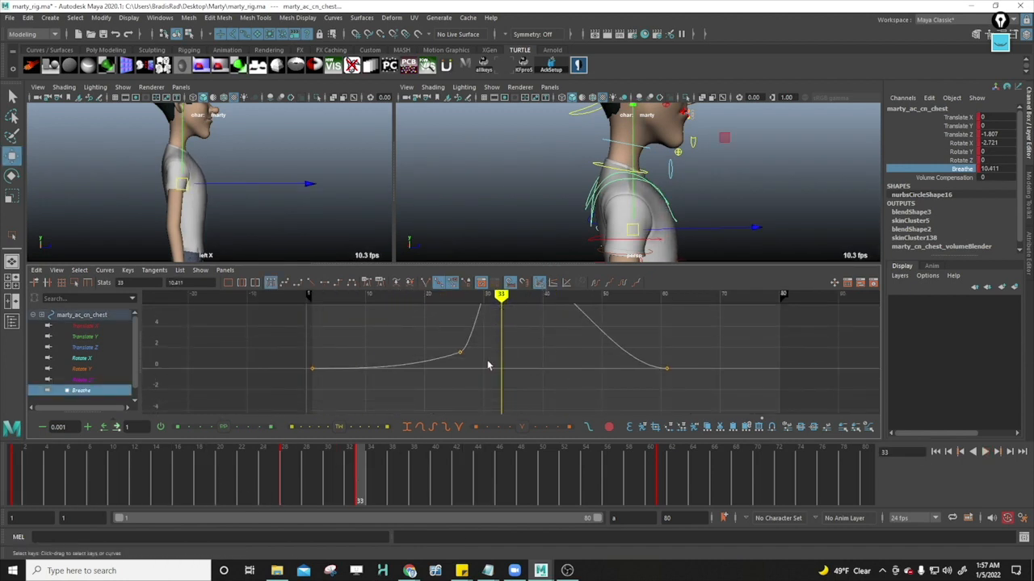
# Step: Raise the Breathe key at frame 26 to about 9 and play back the breathing in the enlarged side view
pyautogui.moveTo(444, 339); pyautogui.dragTo(488, 366)
pyautogui.keyDown('alt'); pyautogui.moveTo(488, 366); pyautogui.dragTo(488, 412, button='middle'); pyautogui.keyUp('alt')
pyautogui.keyDown('shift'); pyautogui.moveTo(488, 376); pyautogui.dragTo(487, 351, button='middle'); pyautogui.keyUp('shift')
pyautogui.press('space')
pyautogui.hotkey('alt', 'v')
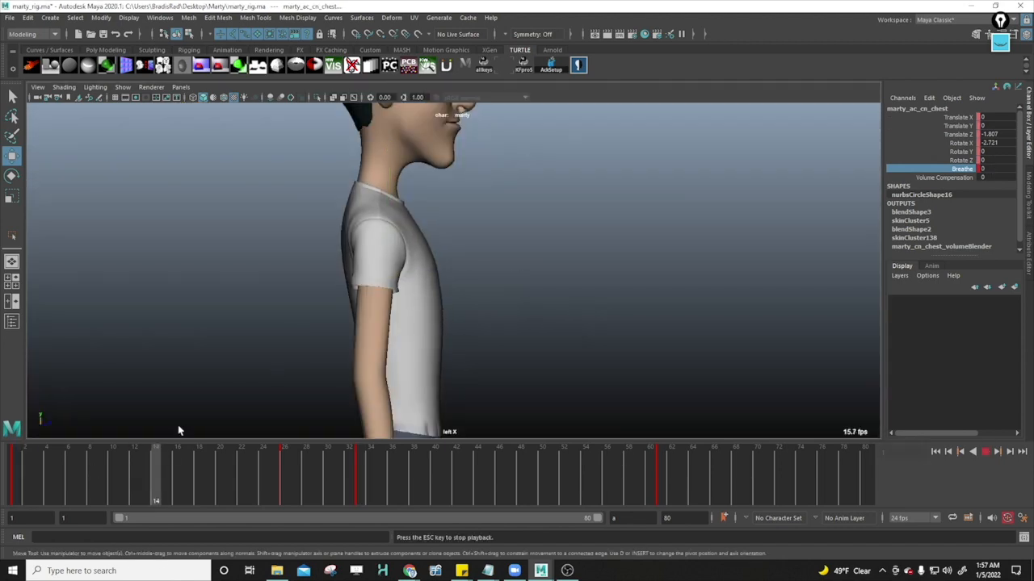
pyautogui.press('Escape')
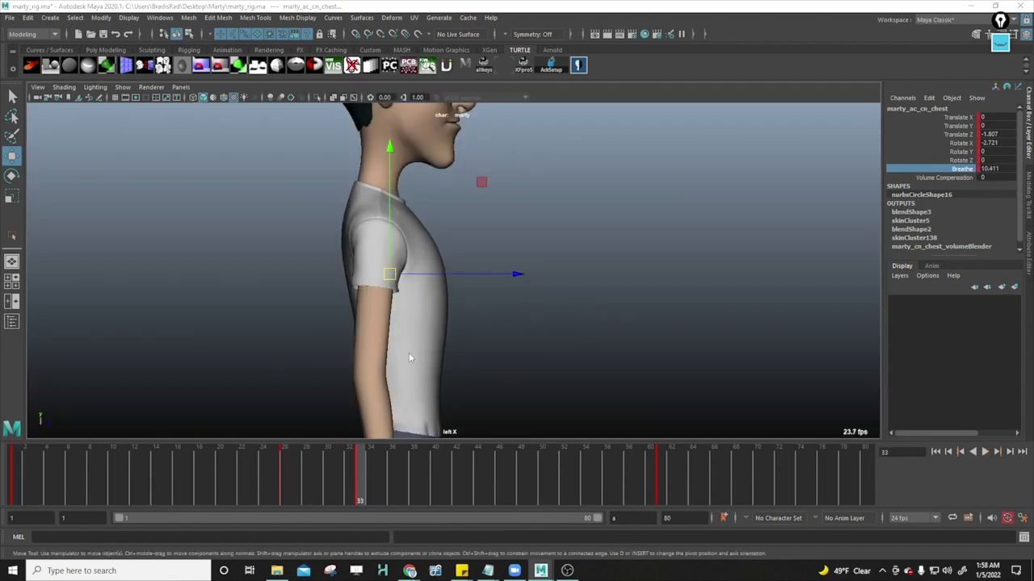
# Step: Flatten the tangents of the frame 33 Breathe key and convert the curve to weighted tangents
pyautogui.press('space')
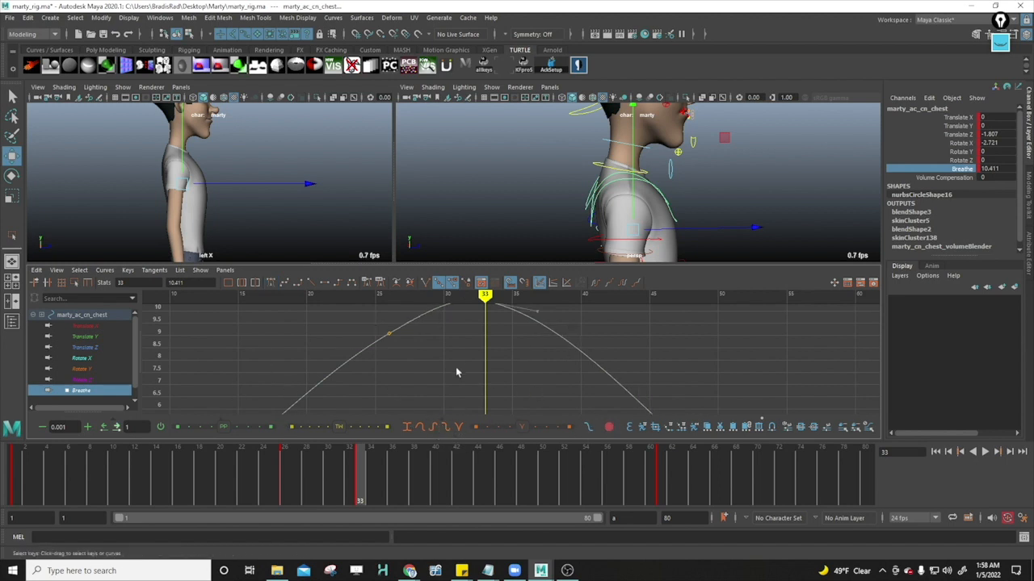
pyautogui.keyDown('alt'); pyautogui.moveTo(456, 372); pyautogui.dragTo(464, 412, button='middle'); pyautogui.keyUp('alt')
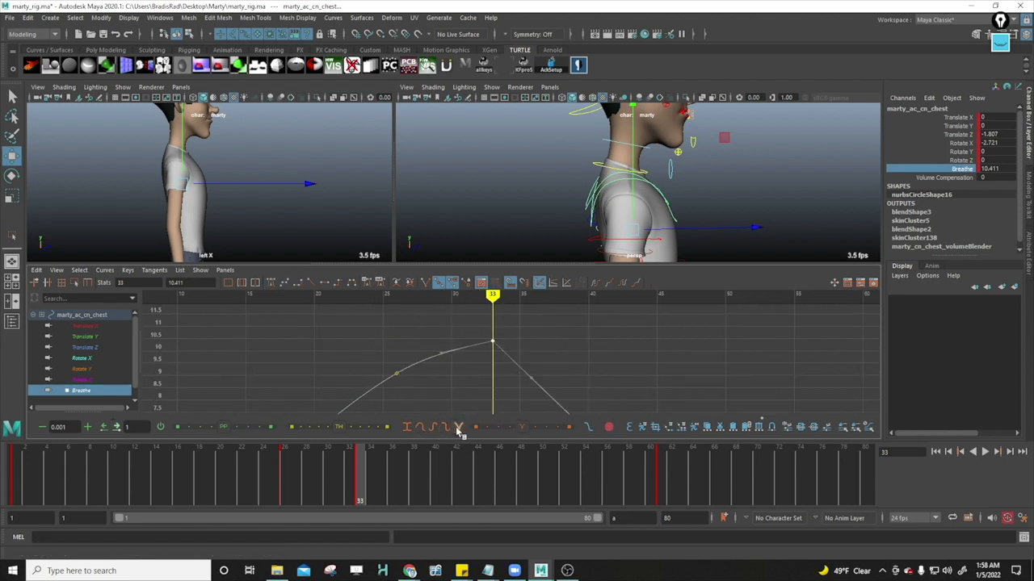
pyautogui.press('b')
pyautogui.moveTo(440, 341); pyautogui.dragTo(426, 340, button='middle')
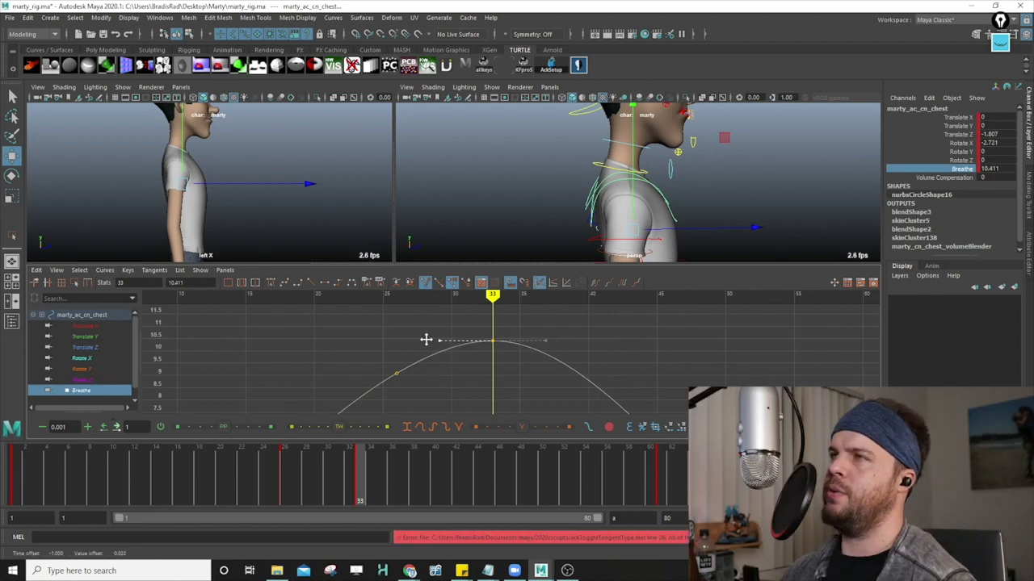
pyautogui.click(57, 269)
pyautogui.moveTo(80, 271)
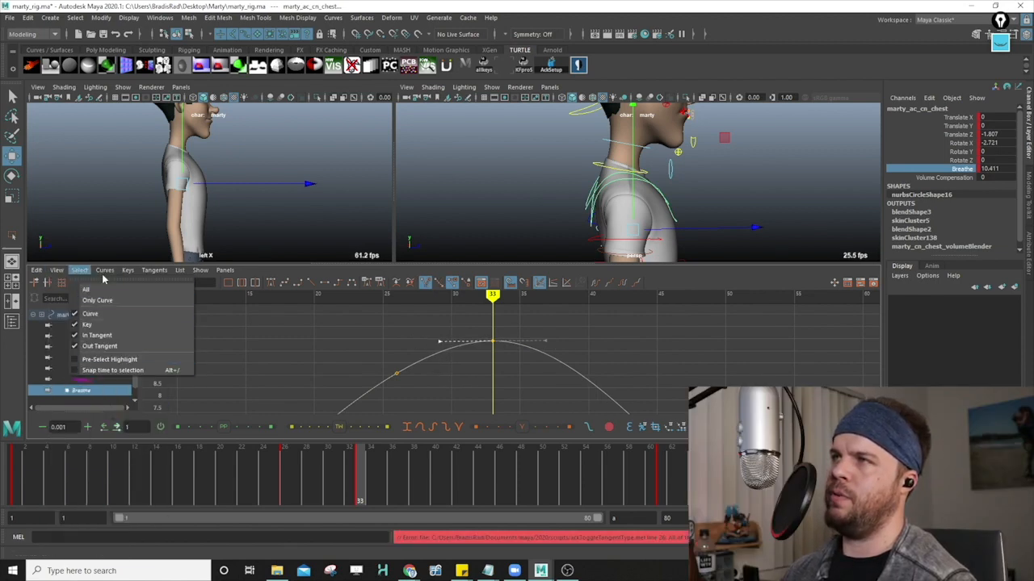
pyautogui.click(126, 544)
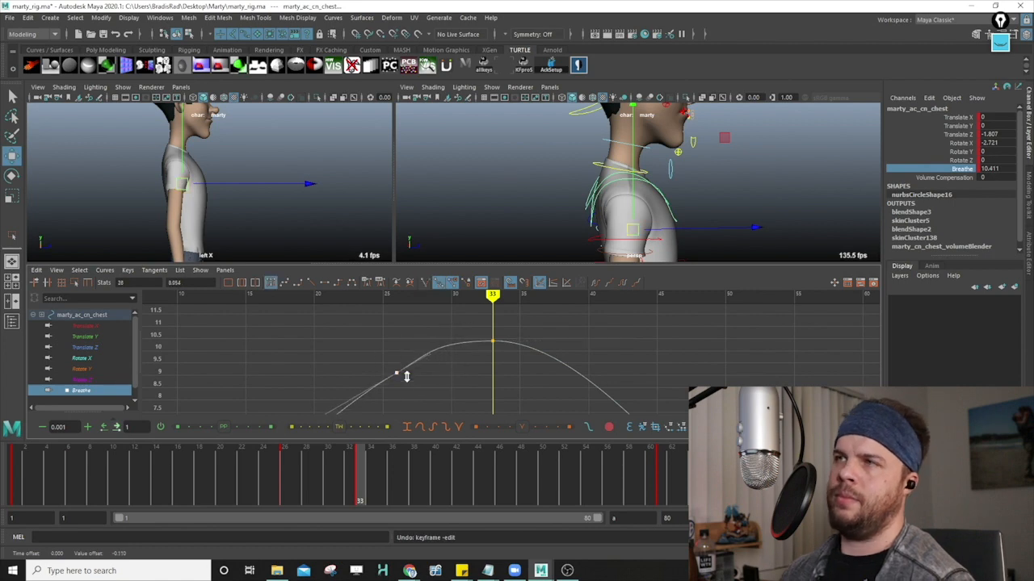
# Step: Raise the Breathe key at frame 26 to about 9.4, steepen its tangents, and play back the result
pyautogui.moveTo(406, 376); pyautogui.dragTo(407, 367, button='middle')
pyautogui.keyDown('alt'); pyautogui.moveTo(411, 361); pyautogui.dragTo(431, 346); pyautogui.keyUp('alt')
pyautogui.hotkey('alt', 'v')
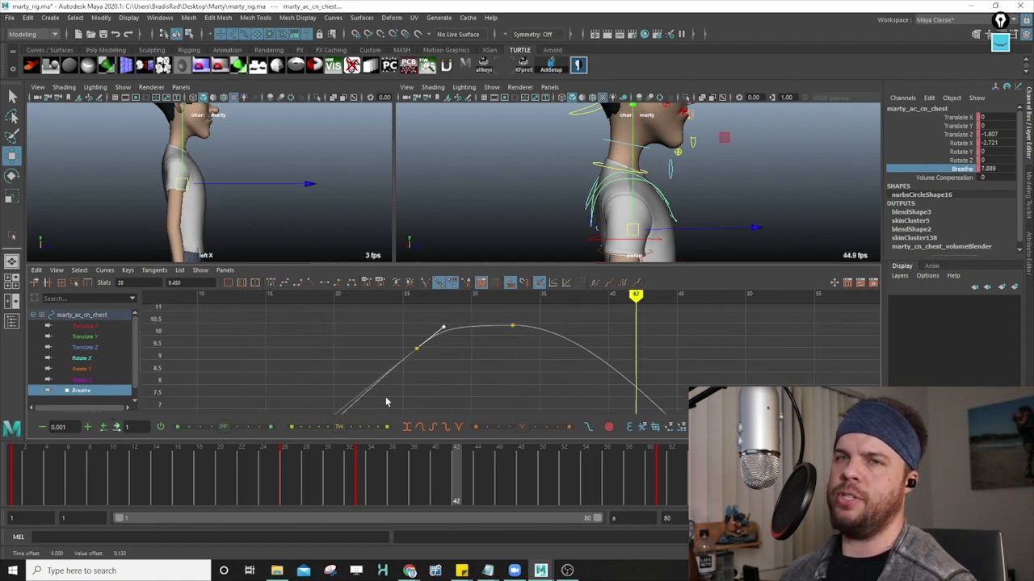
# Step: Lengthen the outgoing tangent of the frame 33 Breathe key and replay the animation from frame 1
pyautogui.click(166, 452)
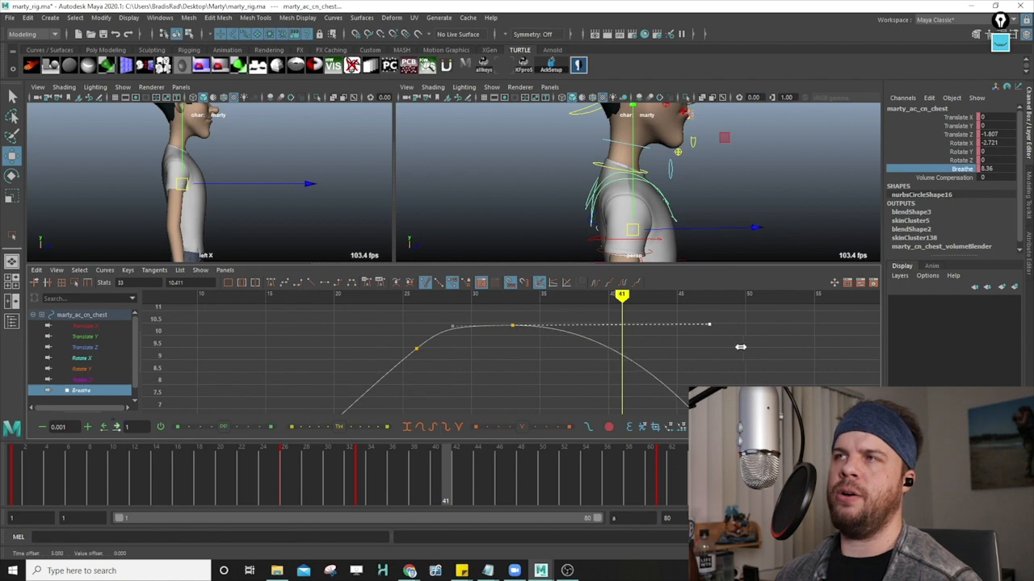
pyautogui.click(105, 455)
pyautogui.click(14, 469)
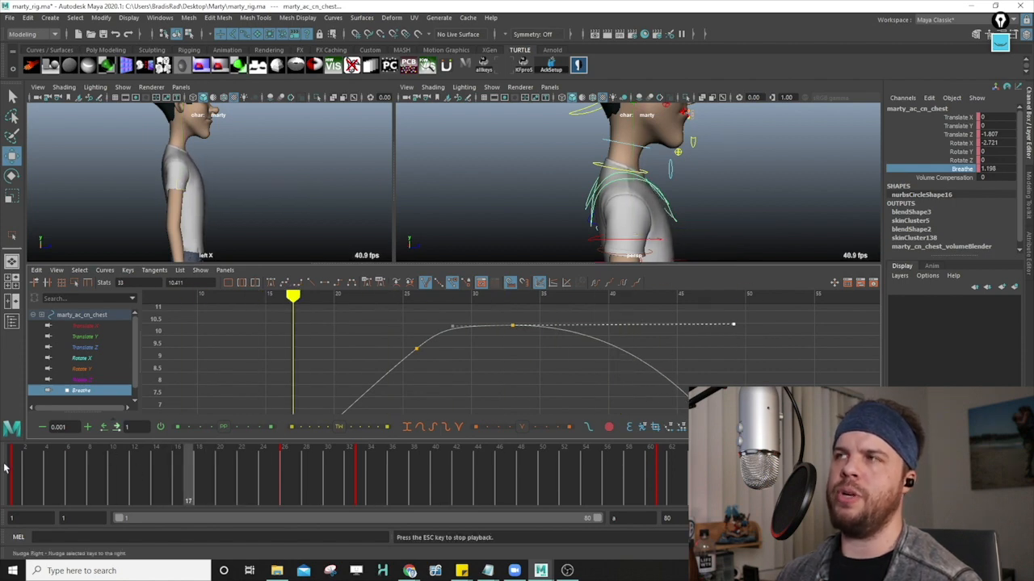
pyautogui.hotkey('alt', 'v')
# Step: Move the rising Breathe key to frame 21 at about 7.95 and reshape its tangents
pyautogui.keyDown('alt'); pyautogui.moveTo(389, 397); pyautogui.dragTo(436, 365, button='middle'); pyautogui.keyUp('alt')
pyautogui.keyDown('alt'); pyautogui.keyDown('shift'); pyautogui.moveTo(436, 365); pyautogui.dragTo(436, 384, button='right'); pyautogui.keyUp('shift'); pyautogui.keyUp('alt')
pyautogui.click(486, 375)
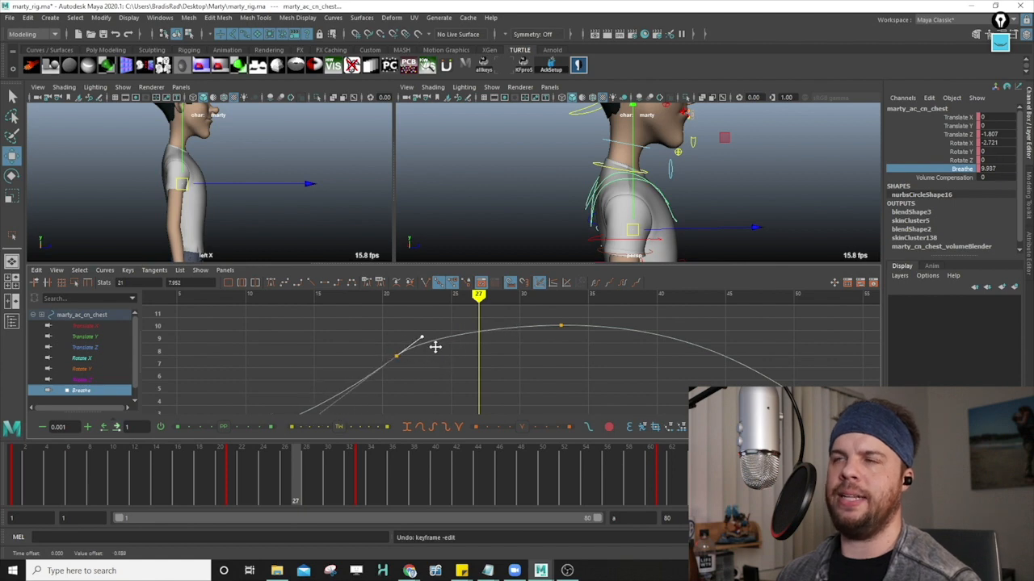
pyautogui.keyDown('alt'); pyautogui.moveTo(521, 349); pyautogui.dragTo(503, 368, button='right'); pyautogui.keyUp('alt')
pyautogui.moveTo(431, 371); pyautogui.dragTo(459, 400)
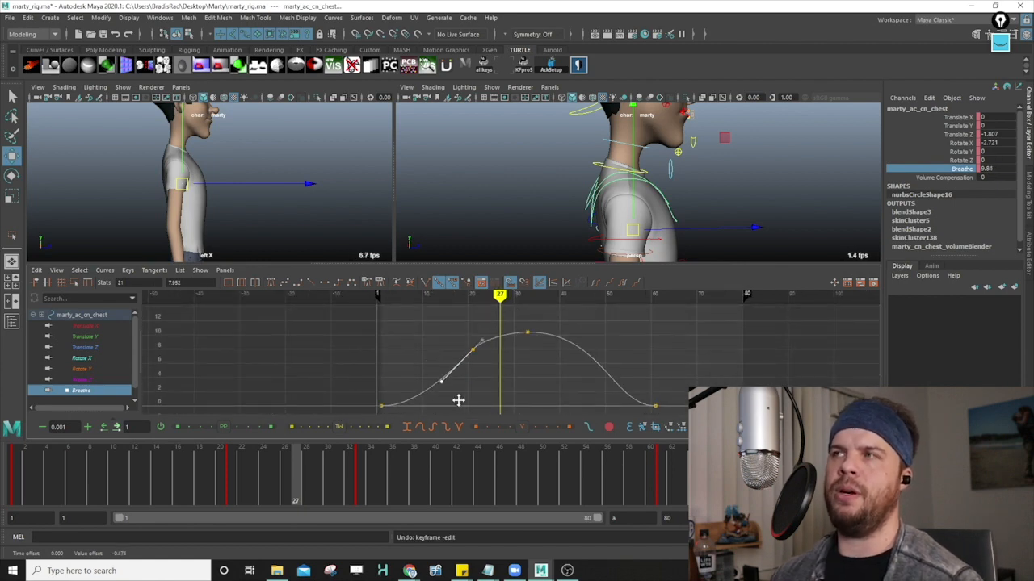
# Step: Move the rising Breathe key to frame 14 at about 3.6 and review the exhale frames
pyautogui.hotkey('alt', 'v')
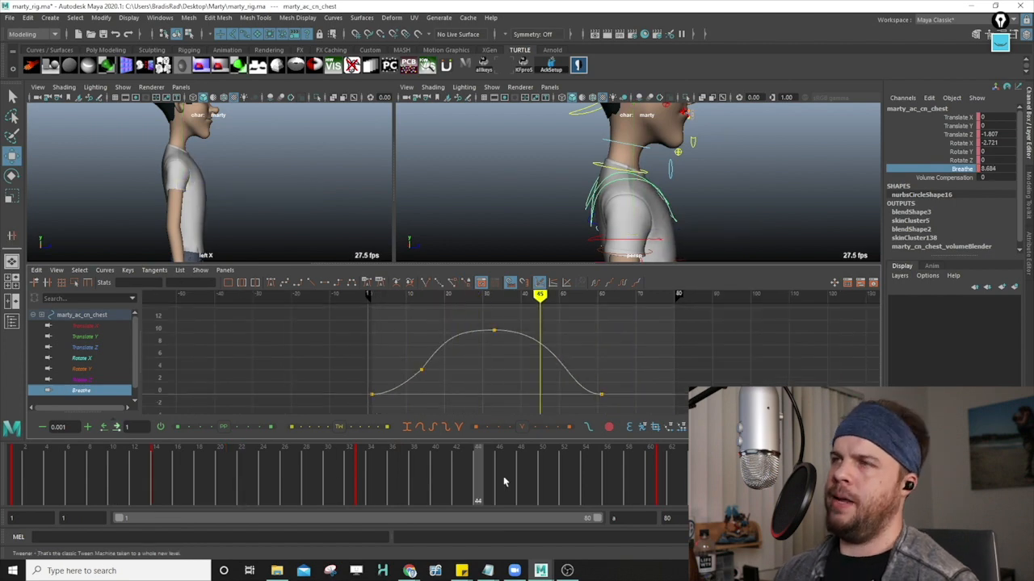
pyautogui.click(449, 478)
pyautogui.click(371, 483)
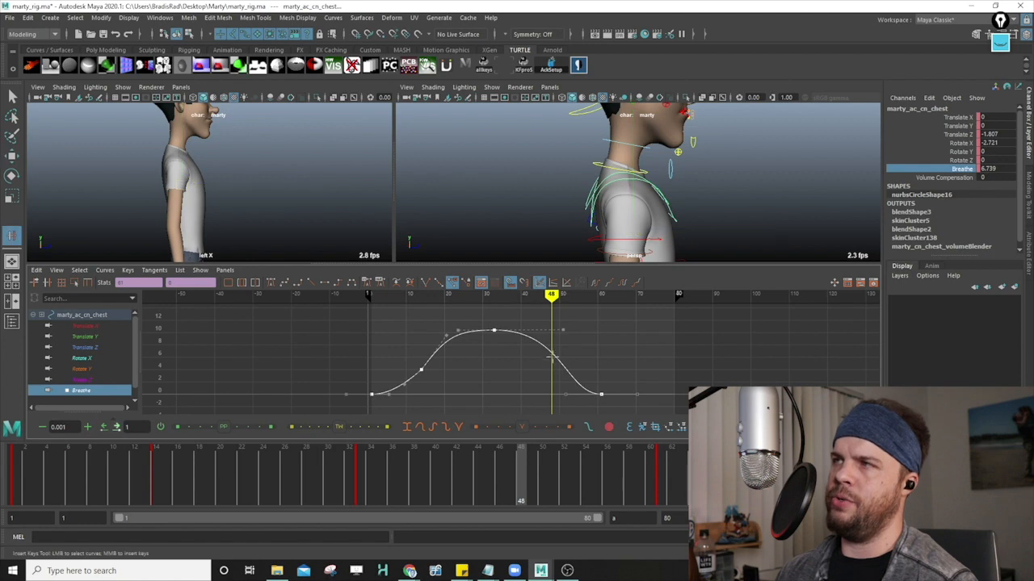
# Step: Insert a Breathe key at frame 49 on the falling curve and move the final key to frame 73
pyautogui.keyDown('alt'); pyautogui.moveTo(562, 355); pyautogui.dragTo(588, 369, button='right'); pyautogui.keyUp('alt')
pyautogui.keyDown('shift'); pyautogui.moveTo(594, 381); pyautogui.dragTo(594, 384, button='middle'); pyautogui.keyUp('shift')
pyautogui.keyDown('alt'); pyautogui.moveTo(593, 383); pyautogui.dragTo(594, 370, button='middle'); pyautogui.keyUp('alt')
pyautogui.moveTo(601, 376)
pyautogui.keyDown('alt'); pyautogui.mouseDown(button='middle')
pyautogui.moveTo(600, 366)
pyautogui.moveTo(586, 369)
pyautogui.mouseUp(button='middle'); pyautogui.keyUp('alt')
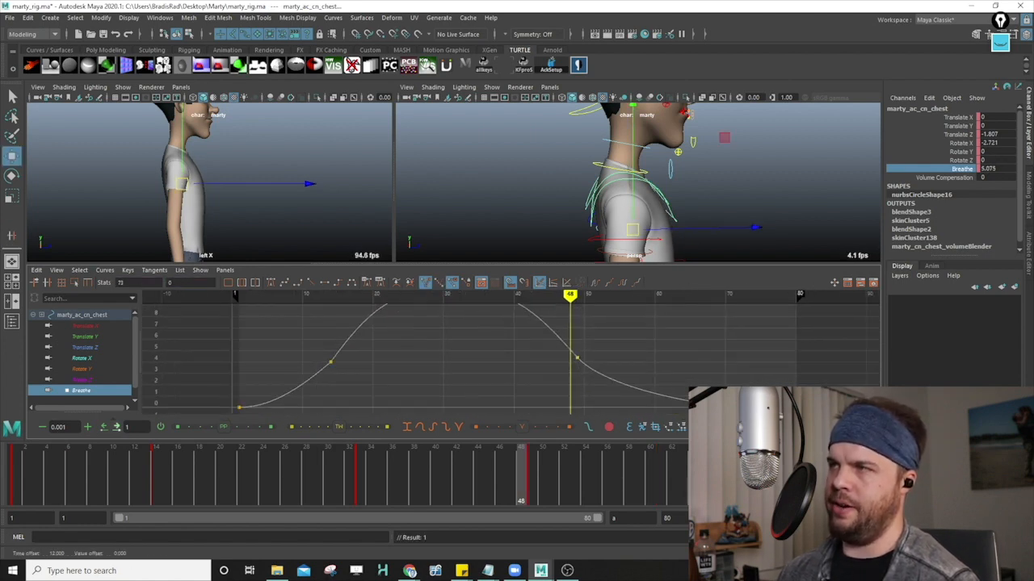
# Step: Play back and scrub the breathing, and lower the frame 49 Breathe key to 3.448 with reshaped tangents
pyautogui.hotkey('alt', 'v')
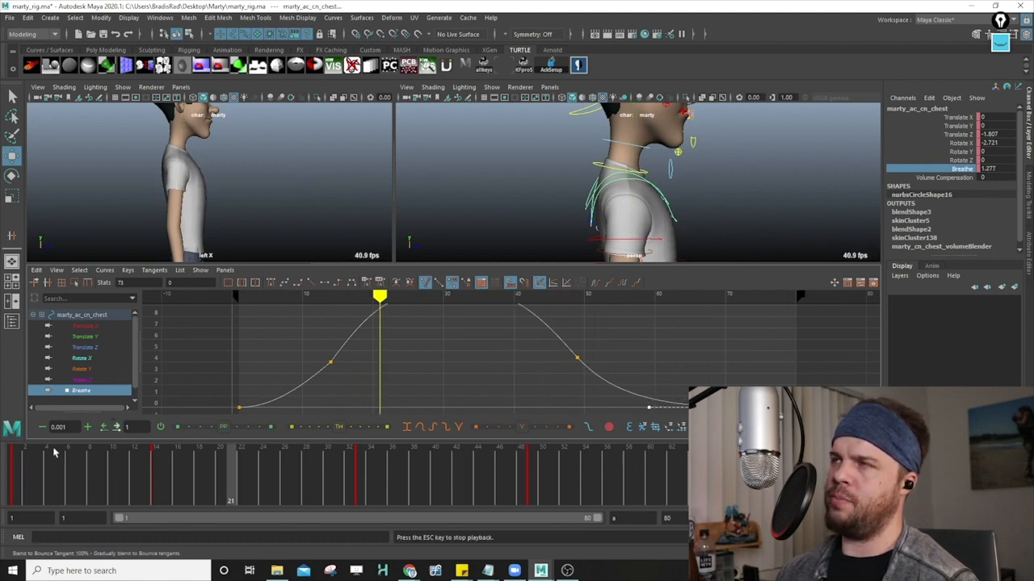
pyautogui.press('Escape')
pyautogui.moveTo(33, 486); pyautogui.dragTo(768, 479)
pyautogui.moveTo(574, 458); pyautogui.dragTo(543, 459)
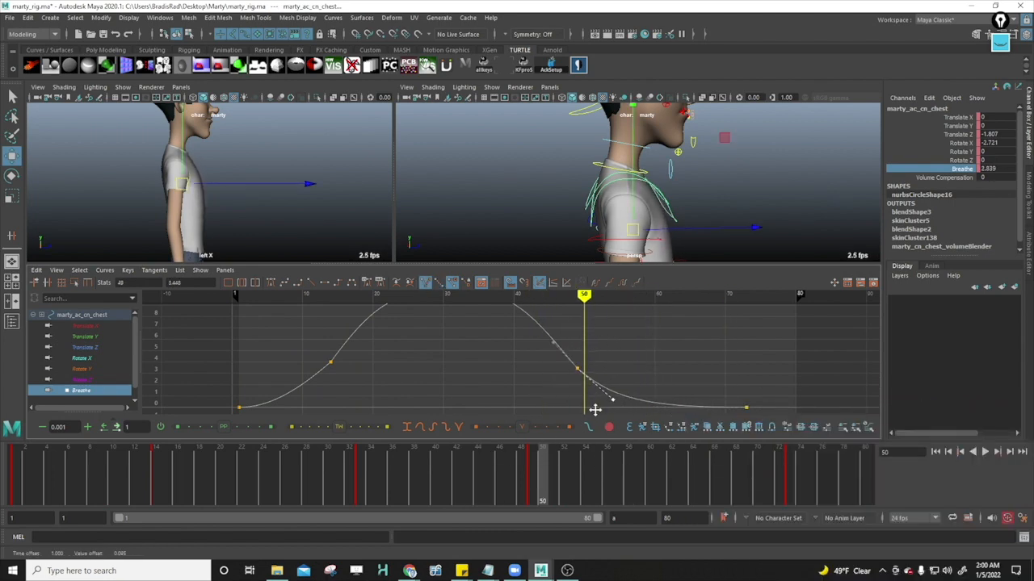
# Step: Play back the breathing cycle from frame 1 and review it in the enlarged side view
pyautogui.click(11, 468)
pyautogui.hotkey('alt', 'v')
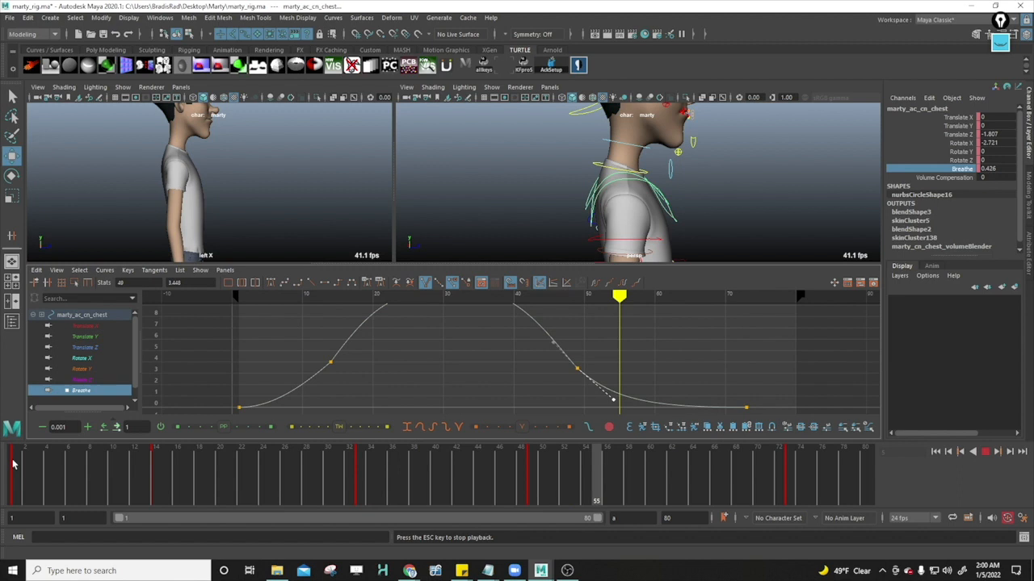
pyautogui.press('Escape')
pyautogui.press('space')
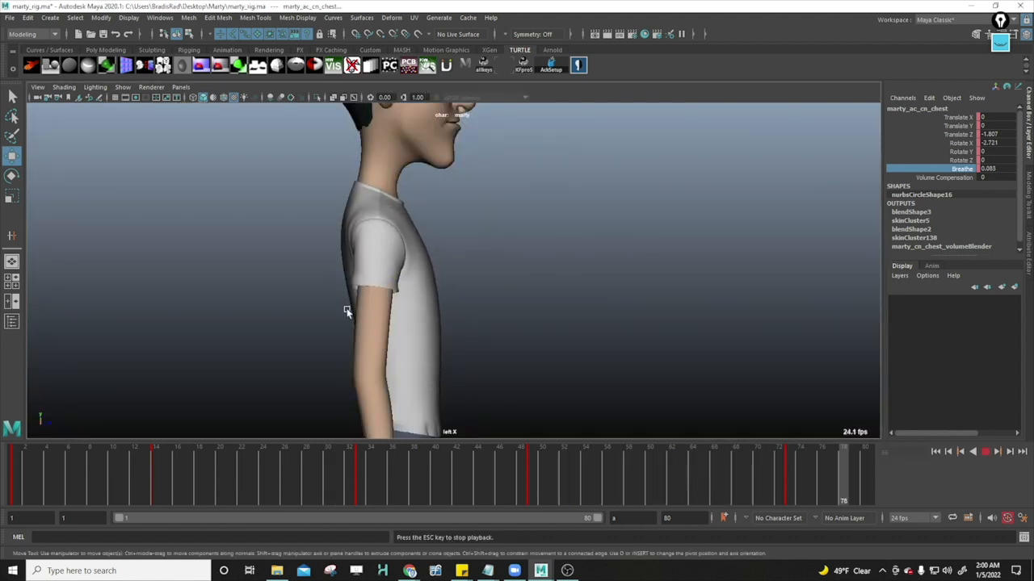
# Step: Stop and replay the breathing cycle to review the chest motion alongside the Breathe curve
pyautogui.press('Escape')
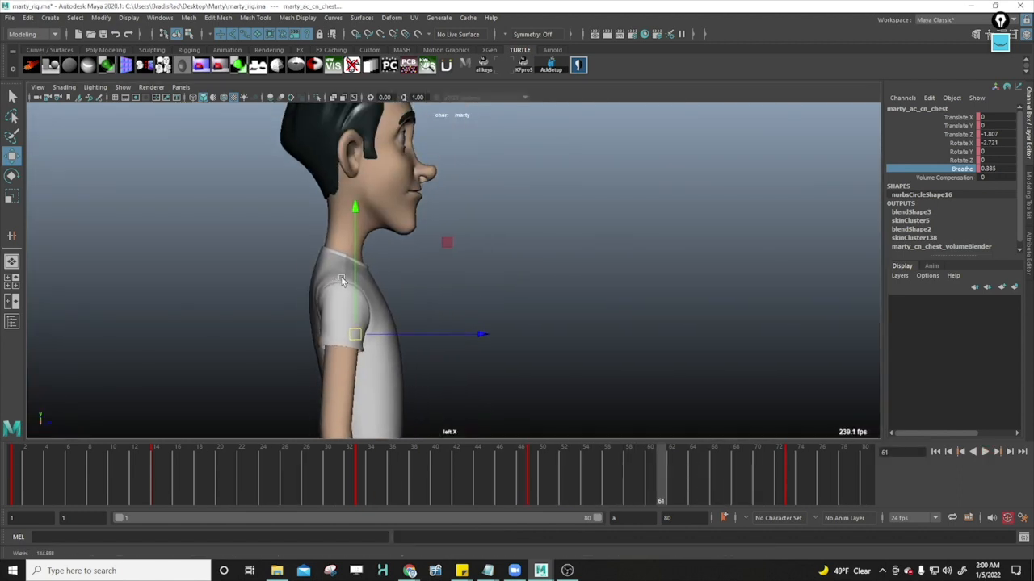
pyautogui.press('space')
pyautogui.press('Escape')
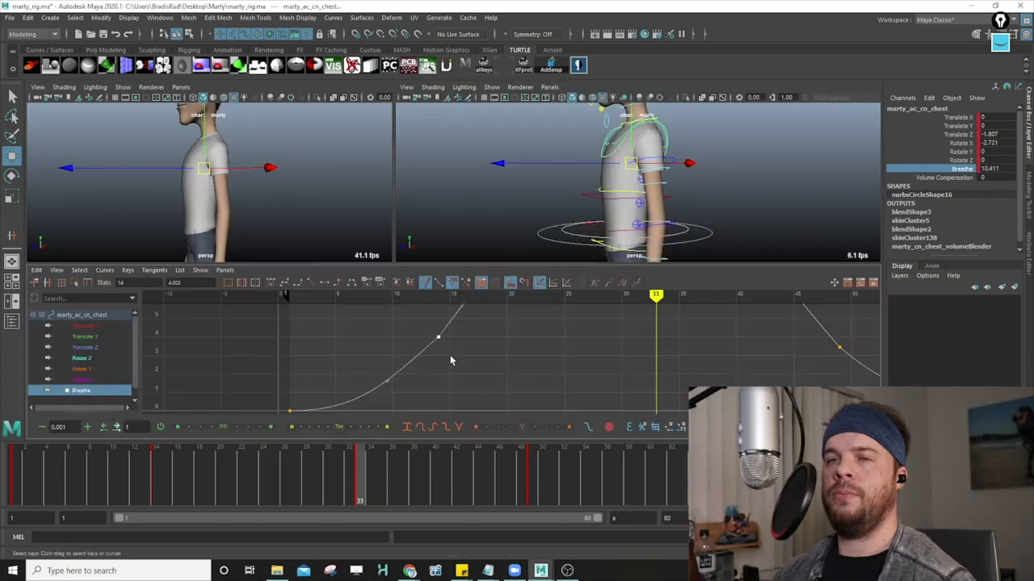
pyautogui.click(33, 465)
pyautogui.hotkey('alt', 'v')
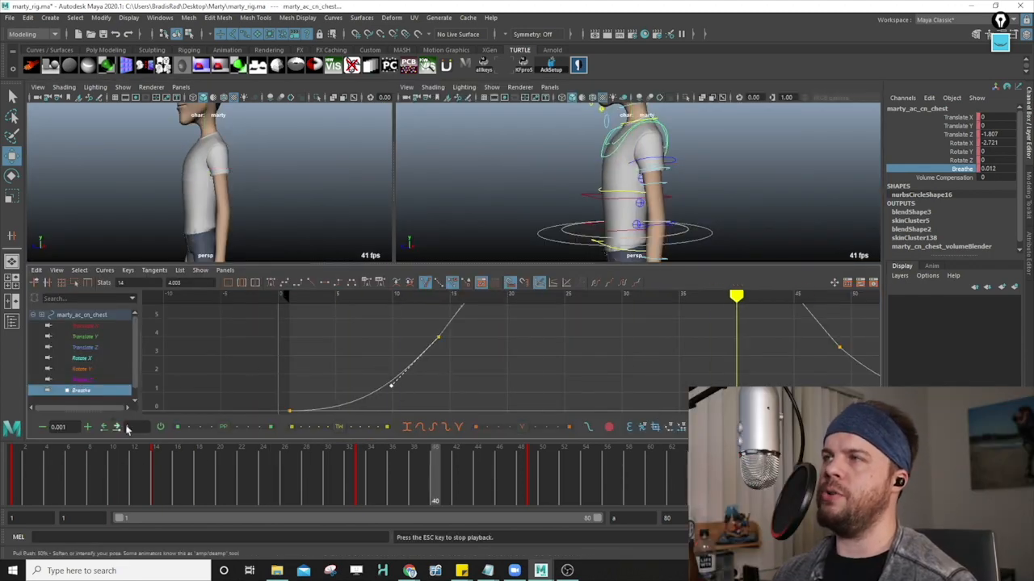
pyautogui.press('Escape')
pyautogui.press('space')
# Step: Copy all keys of the chest control's Breathe curve and return to frame 1
pyautogui.moveTo(483, 201); pyautogui.dragTo(446, 187)
pyautogui.keyDown('alt'); pyautogui.moveTo(533, 332); pyautogui.dragTo(638, 363, button='right'); pyautogui.keyUp('alt')
pyautogui.click(542, 377)
pyautogui.moveTo(670, 369); pyautogui.dragTo(718, 408)
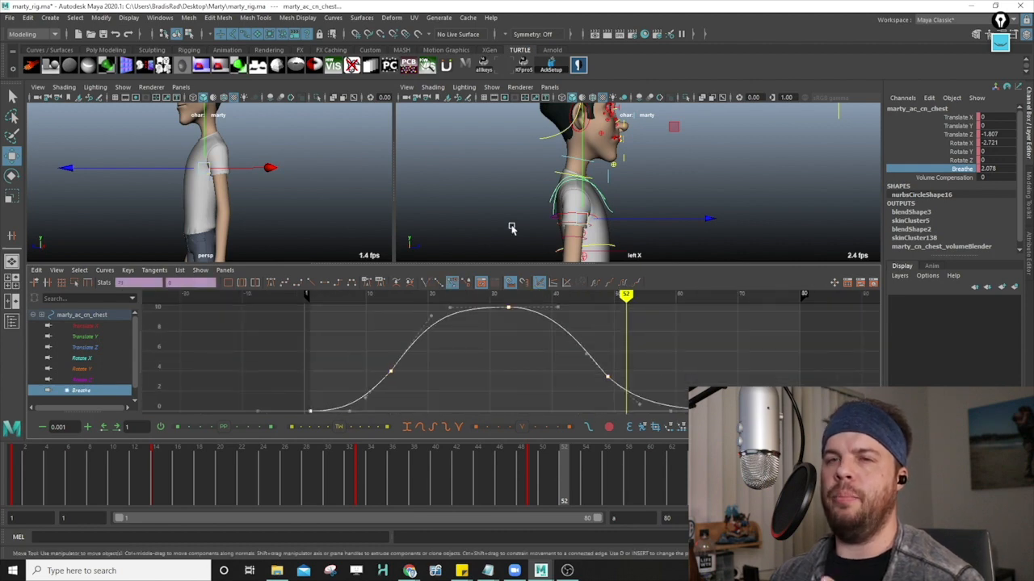
pyautogui.keyDown('alt'); pyautogui.moveTo(549, 339); pyautogui.dragTo(464, 370, button='right'); pyautogui.keyUp('alt')
pyautogui.hotkey('alt', 'shift', 'v')
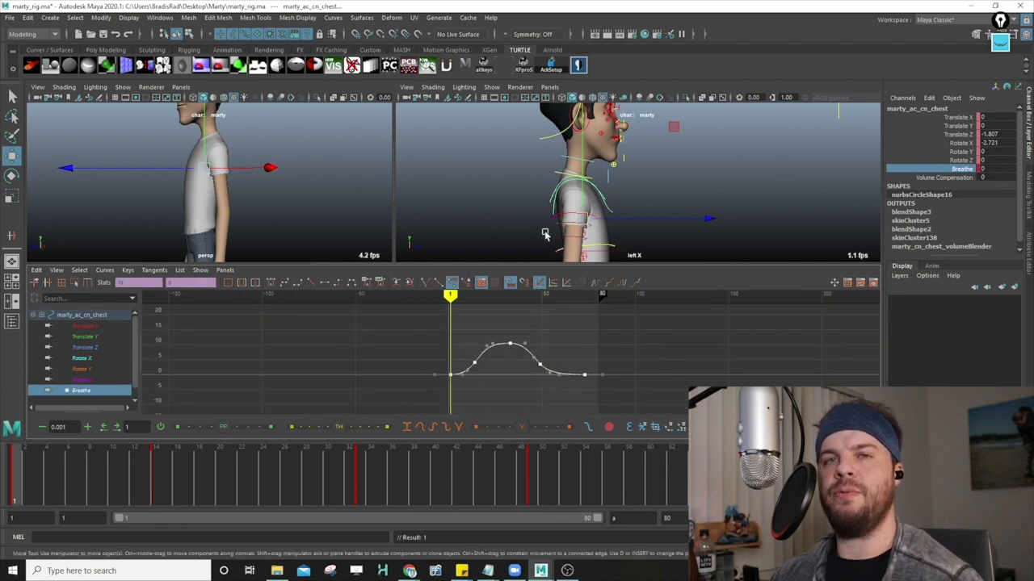
# Step: Reframe the side view on the belly, select the torso control and key its translation at frame 1
pyautogui.keyDown('alt'); pyautogui.moveTo(545, 234); pyautogui.dragTo(499, 158, button='middle'); pyautogui.keyUp('alt')
pyautogui.keyDown('alt'); pyautogui.moveTo(499, 159); pyautogui.dragTo(553, 168, button='right'); pyautogui.keyUp('alt')
pyautogui.moveTo(587, 173); pyautogui.dragTo(549, 187)
pyautogui.keyDown('alt'); pyautogui.moveTo(571, 191); pyautogui.dragTo(617, 208, button='middle'); pyautogui.keyUp('alt')
pyautogui.click(616, 207)
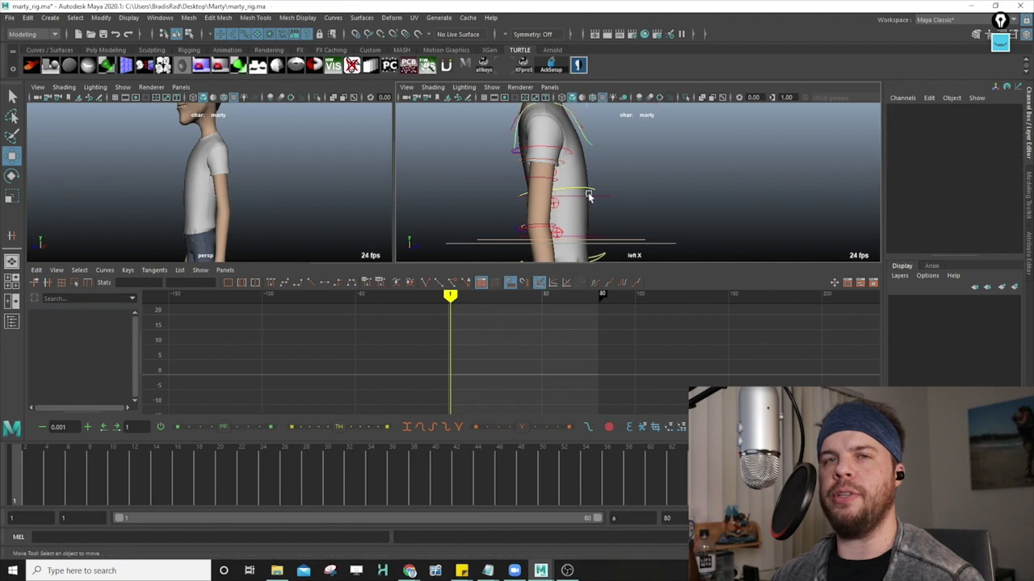
pyautogui.click(588, 196)
pyautogui.hotkey('shift', 'w')
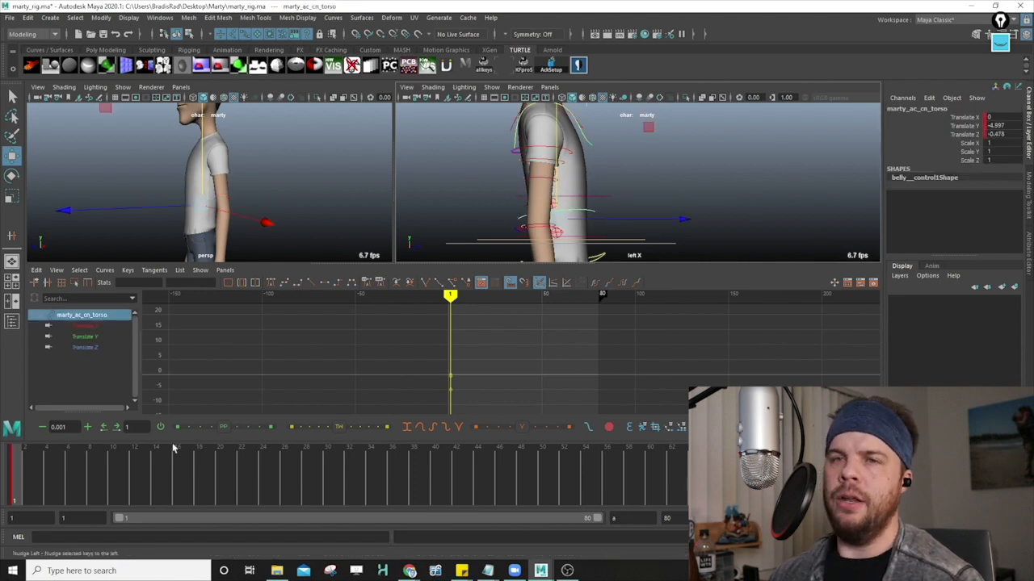
# Step: Test the torso control's Translate Z movement and paste the copied Breathe curve onto that channel
pyautogui.click(969, 135)
pyautogui.moveTo(776, 160); pyautogui.dragTo(798, 157, button='middle')
pyautogui.hotkey('ctrl', 'z')
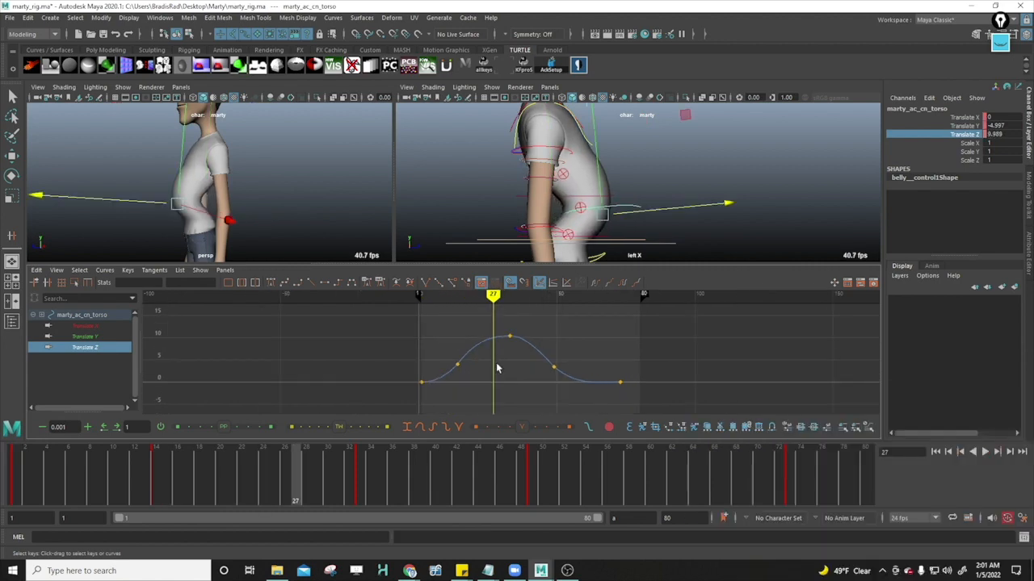
# Step: Flatten the torso's Translate Z curve to a peak of about 1.3 by scaling all its keys
pyautogui.moveTo(452, 323); pyautogui.dragTo(537, 356)
pyautogui.keyDown('alt'); pyautogui.moveTo(536, 356); pyautogui.dragTo(595, 386, button='right'); pyautogui.keyUp('alt')
pyautogui.moveTo(218, 429); pyautogui.dragTo(198, 430)
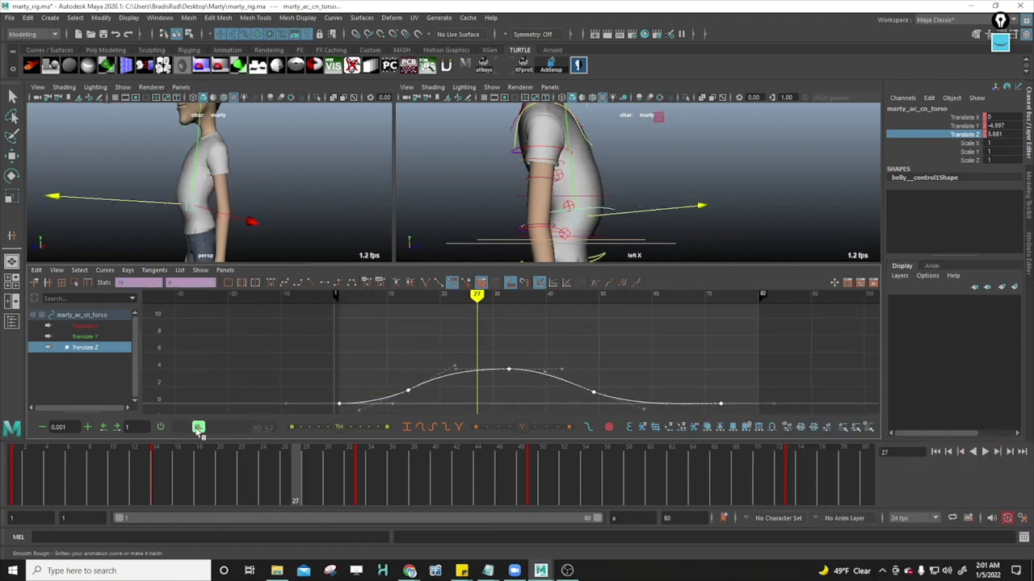
pyautogui.hotkey('ctrl', 'z')
pyautogui.click(75, 283)
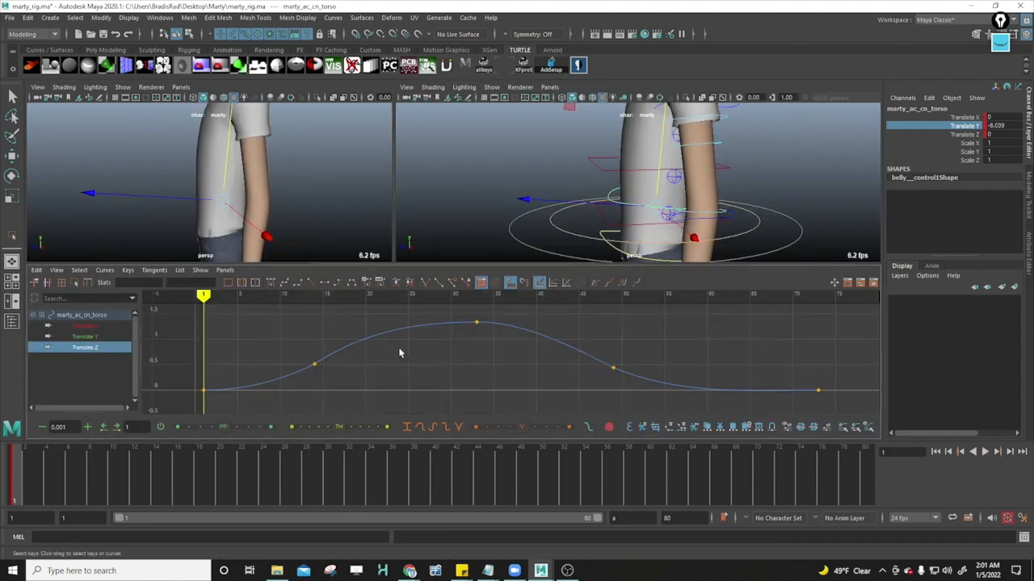
# Step: Rescale the torso's Translate Z curve to a peak of about 1, keeping its keys between frames 1 and 73
pyautogui.press('f')
pyautogui.hotkey('alt', 'v')
pyautogui.moveTo(401, 330); pyautogui.dragTo(614, 391)
pyautogui.press('w')
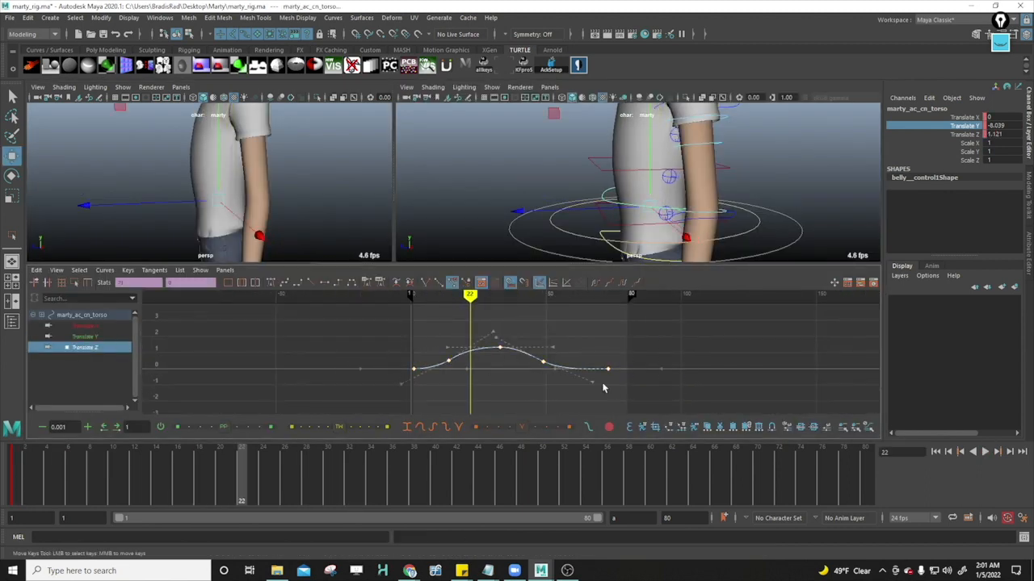
pyautogui.click(74, 282)
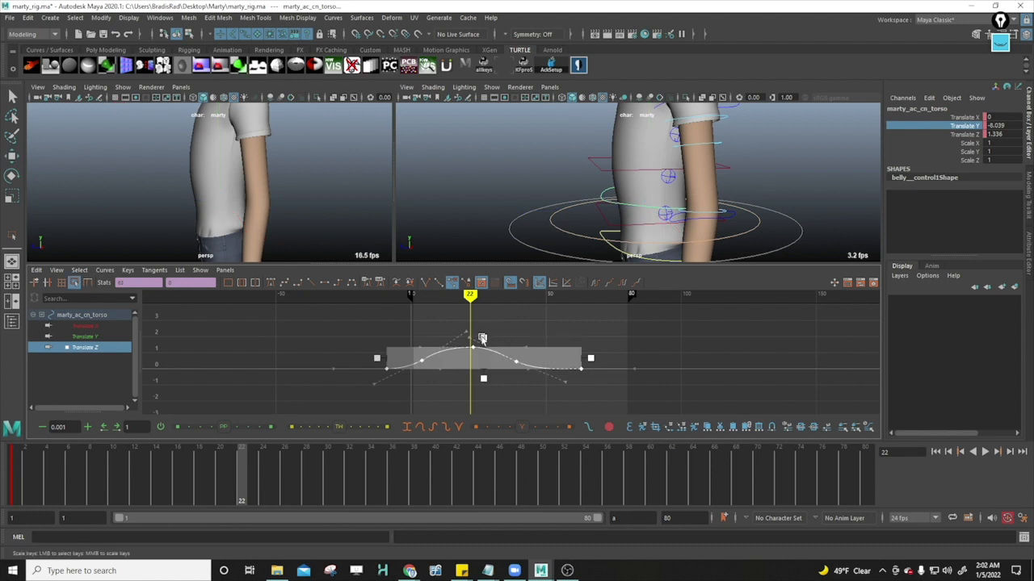
pyautogui.moveTo(483, 338); pyautogui.dragTo(510, 353)
pyautogui.click(11, 477)
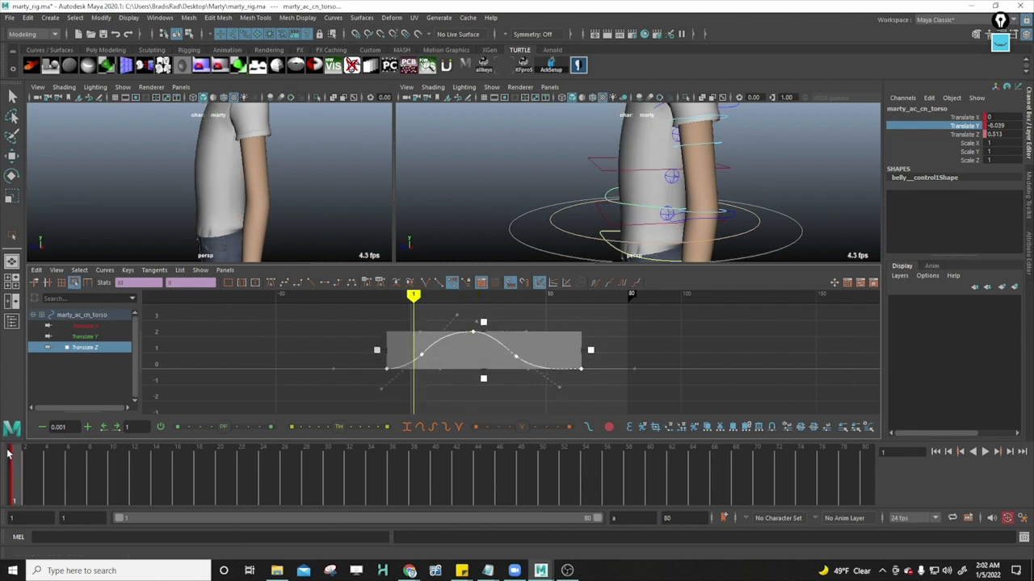
pyautogui.moveTo(511, 322); pyautogui.dragTo(512, 340)
# Step: Play back the combined chest and belly breathing in an enlarged side view and return to frame 1
pyautogui.hotkey('alt', 'v')
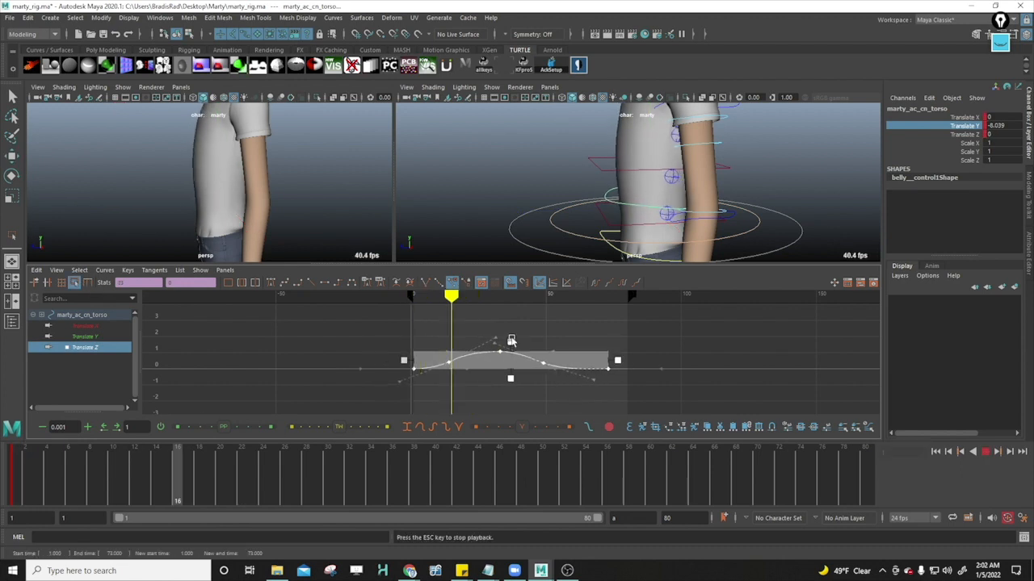
pyautogui.press('space')
pyautogui.keyDown('alt'); pyautogui.moveTo(363, 271); pyautogui.dragTo(364, 317); pyautogui.keyUp('alt')
pyautogui.keyDown('alt'); pyautogui.moveTo(364, 316); pyautogui.dragTo(299, 323, button='right'); pyautogui.keyUp('alt')
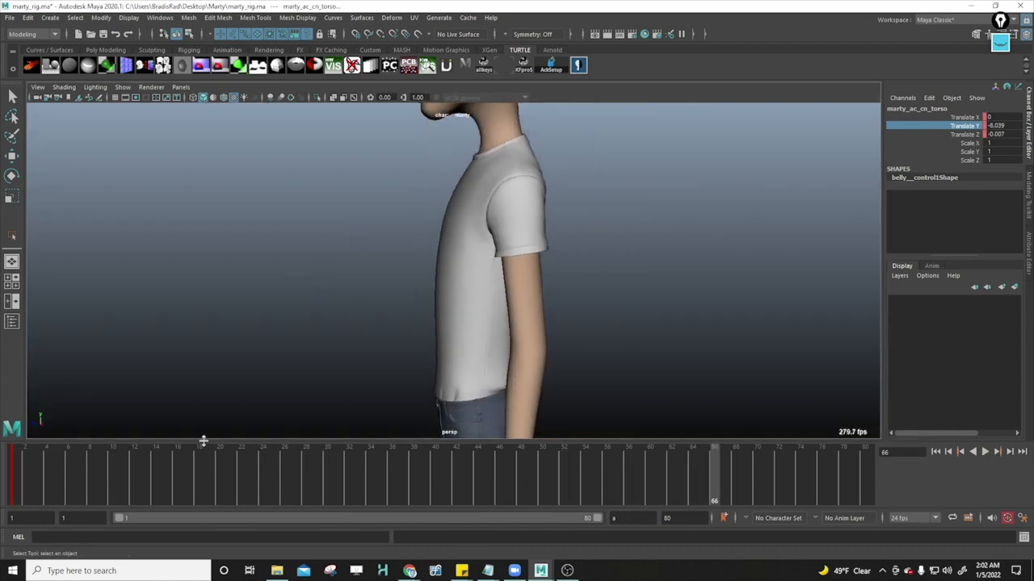
pyautogui.click(23, 468)
pyautogui.hotkey('alt', 'v')
pyautogui.click(28, 468)
pyautogui.click(18, 472)
pyautogui.press('space')
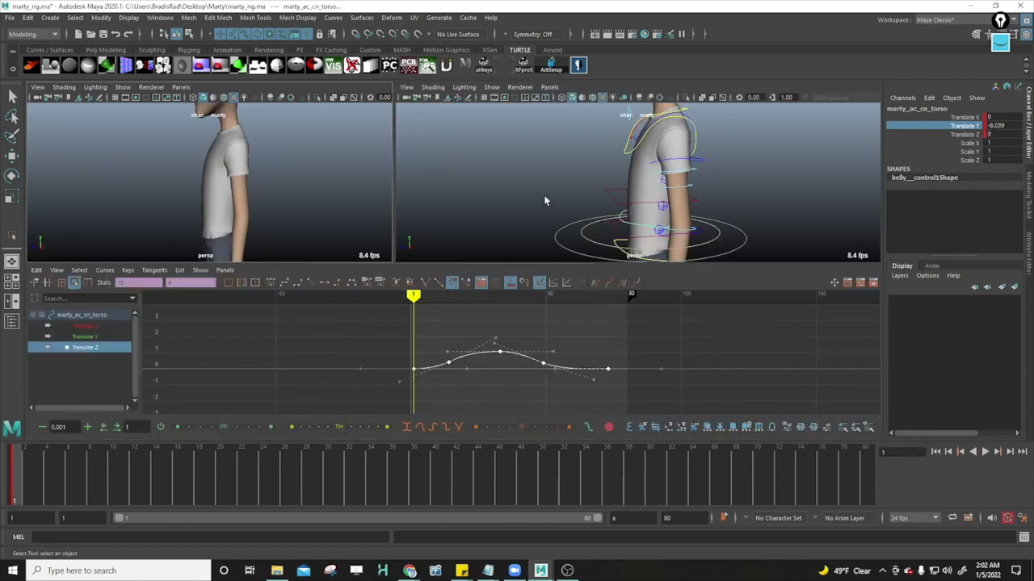
# Step: Copy the torso's Translate Z keys, test the left clavicle's Rotate Z from the front, and undo the rotation
pyautogui.keyDown('alt'); pyautogui.moveTo(544, 198); pyautogui.dragTo(755, 205); pyautogui.keyUp('alt')
pyautogui.moveTo(389, 326); pyautogui.dragTo(693, 391)
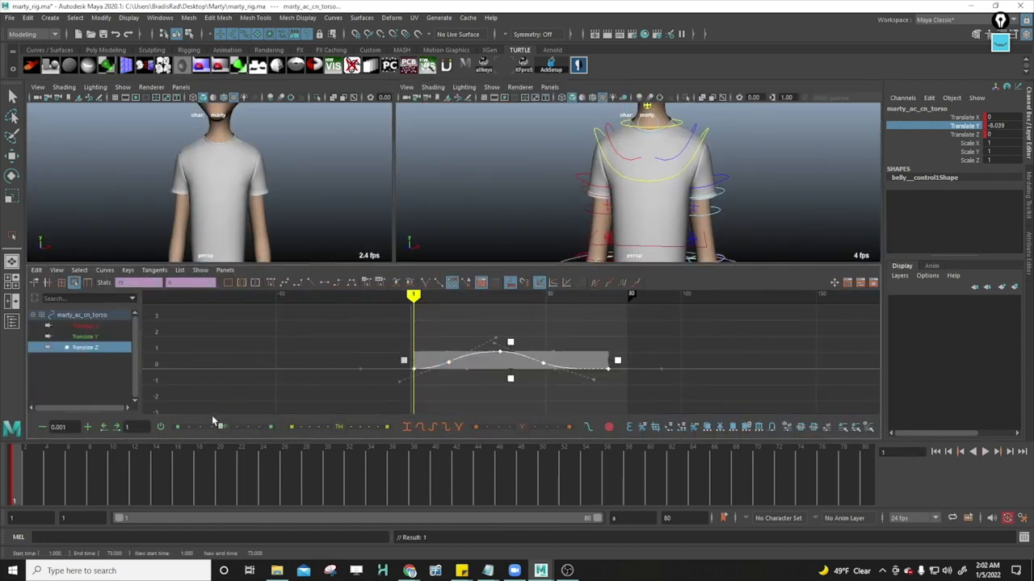
pyautogui.click(695, 127)
pyautogui.click(966, 160)
pyautogui.moveTo(780, 160); pyautogui.dragTo(819, 159, button='middle')
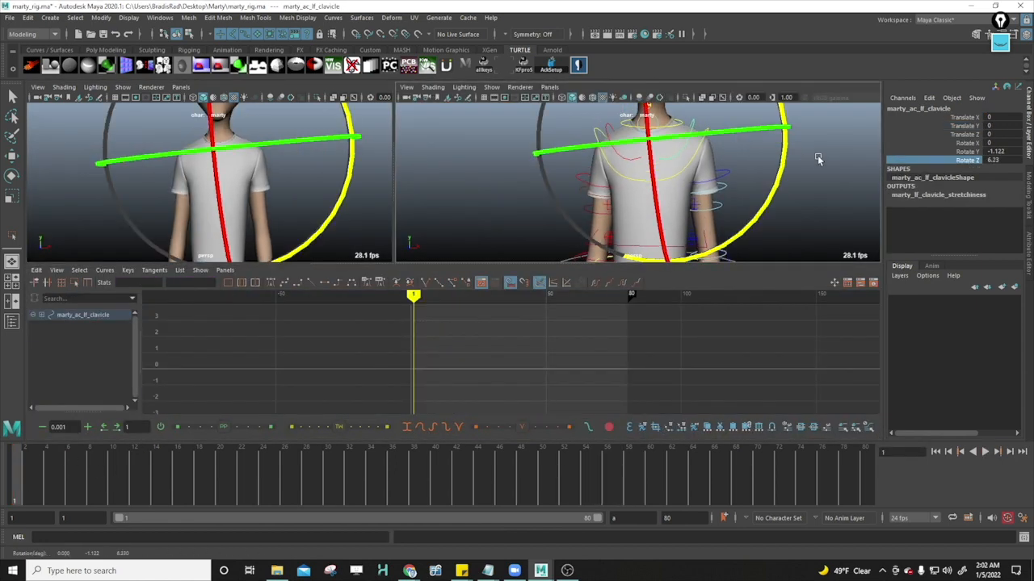
pyautogui.hotkey('ctrl', 'z')
# Step: Select the right clavicle control, key its rotation at frame 1 and test its Rotate Z
pyautogui.press('w')
pyautogui.click(599, 137)
pyautogui.press('space')
pyautogui.keyDown('alt'); pyautogui.moveTo(489, 235); pyautogui.dragTo(513, 242); pyautogui.keyUp('alt')
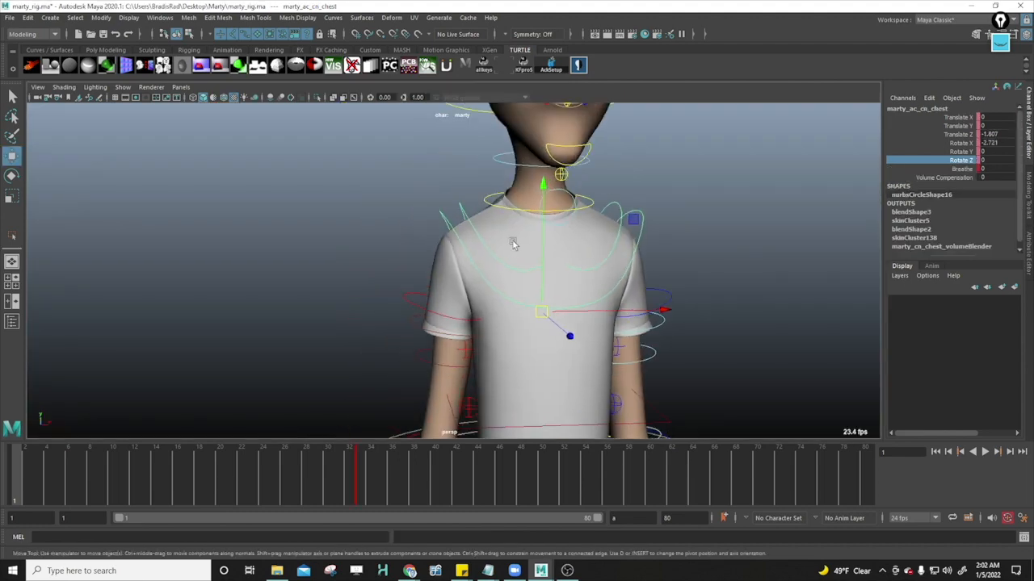
pyautogui.click(461, 205)
pyautogui.press('space')
pyautogui.click(973, 160)
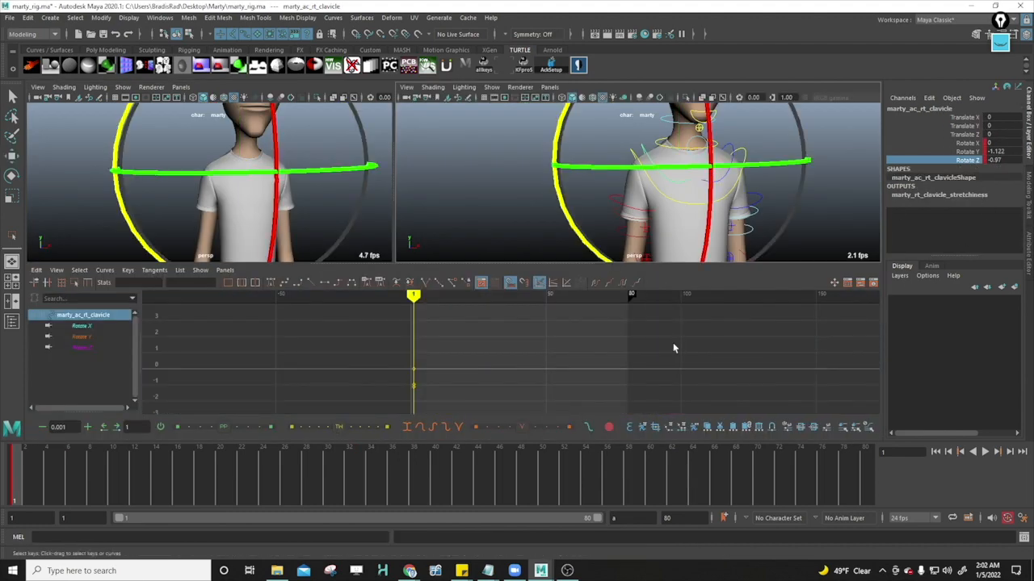
# Step: Paste the copied breathing curve onto the right clavicle's rotation channels and play it back
pyautogui.hotkey('ctrl', 'v')
pyautogui.hotkey('alt', 'v')
pyautogui.hotkey('alt', 'v')
# Step: Try raising the right clavicle's rotation keys while checking the shoulder from front and side, and undo each change
pyautogui.moveTo(388, 318); pyautogui.dragTo(660, 391)
pyautogui.press('w')
pyautogui.moveTo(534, 363); pyautogui.dragTo(541, 330, button='middle')
pyautogui.hotkey('ctrl', 'z')
pyautogui.keyDown('alt'); pyautogui.moveTo(565, 230); pyautogui.dragTo(678, 232); pyautogui.keyUp('alt')
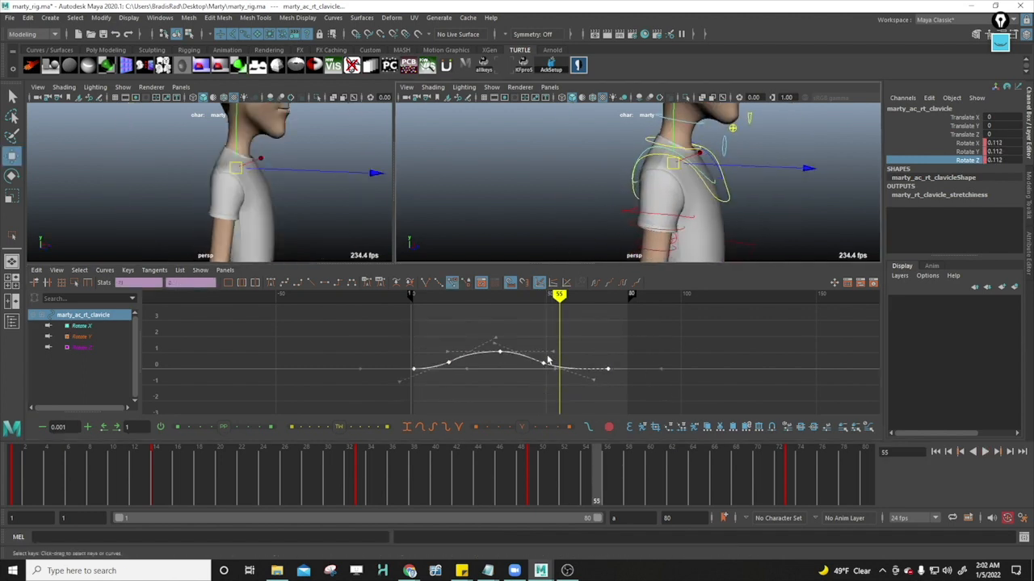
pyautogui.moveTo(547, 358); pyautogui.dragTo(571, 297, button='middle')
pyautogui.hotkey('ctrl', 'z')
# Step: Isolate the right clavicle's Rotate Y curve, play it from frame 1 and delete its keys
pyautogui.click(972, 152)
pyautogui.keyDown('ctrl'); pyautogui.click(973, 135); pyautogui.keyUp('ctrl')
pyautogui.click(10, 475)
pyautogui.hotkey('alt', 'v')
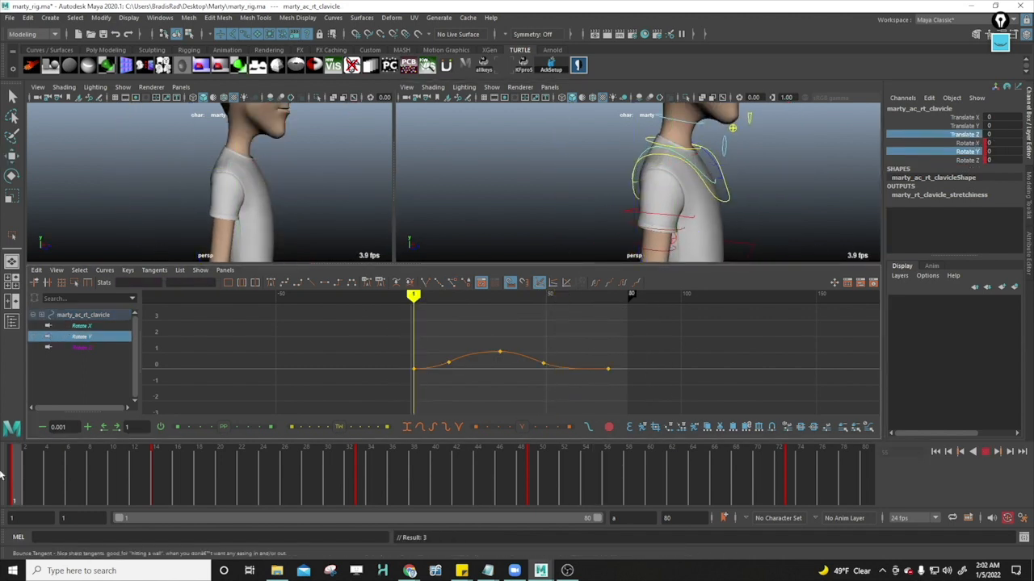
pyautogui.moveTo(720, 411); pyautogui.dragTo(721, 411)
pyautogui.press('Delete')
# Step: Delete all keys on the right clavicle's Rotate X curve and return to frame 1
pyautogui.click(966, 143)
pyautogui.moveTo(372, 325); pyautogui.dragTo(686, 399)
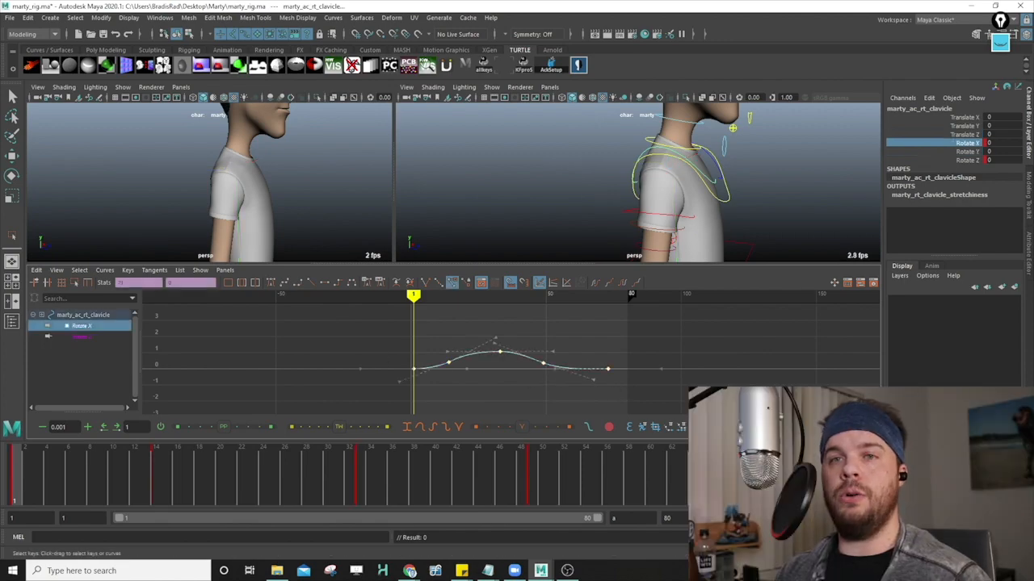
pyautogui.press('Delete')
pyautogui.hotkey('alt', 'v')
pyautogui.hotkey('alt', 'shift', 'v')
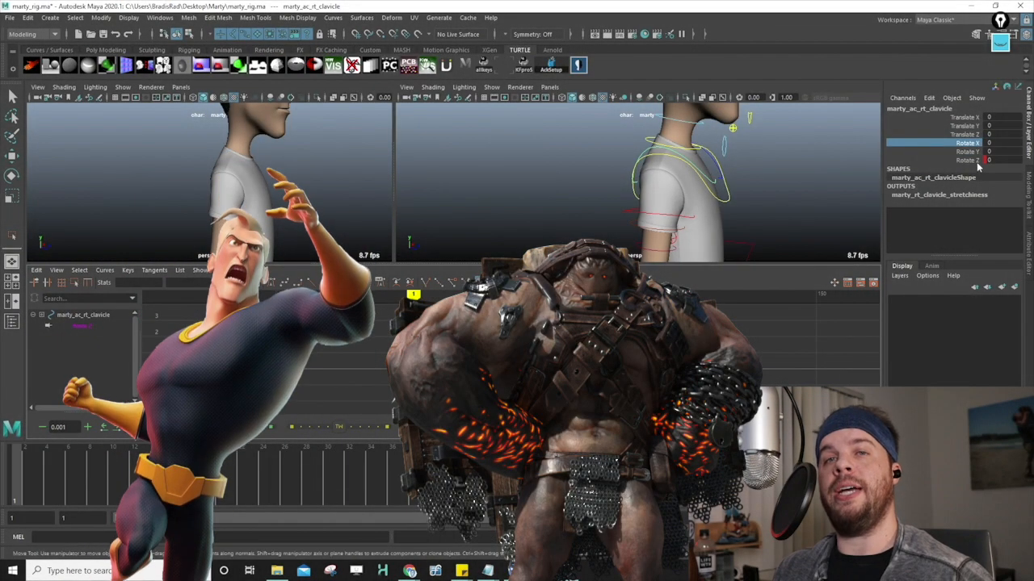
# Step: Scale the right clavicle's Rotate Z curve up to a peak of about 3.4 while checking the shoulder from the front
pyautogui.click(978, 161)
pyautogui.press('f')
pyautogui.keyDown('alt'); pyautogui.moveTo(686, 194); pyautogui.dragTo(628, 229); pyautogui.keyUp('alt')
pyautogui.scroll(-6, 566, 347)
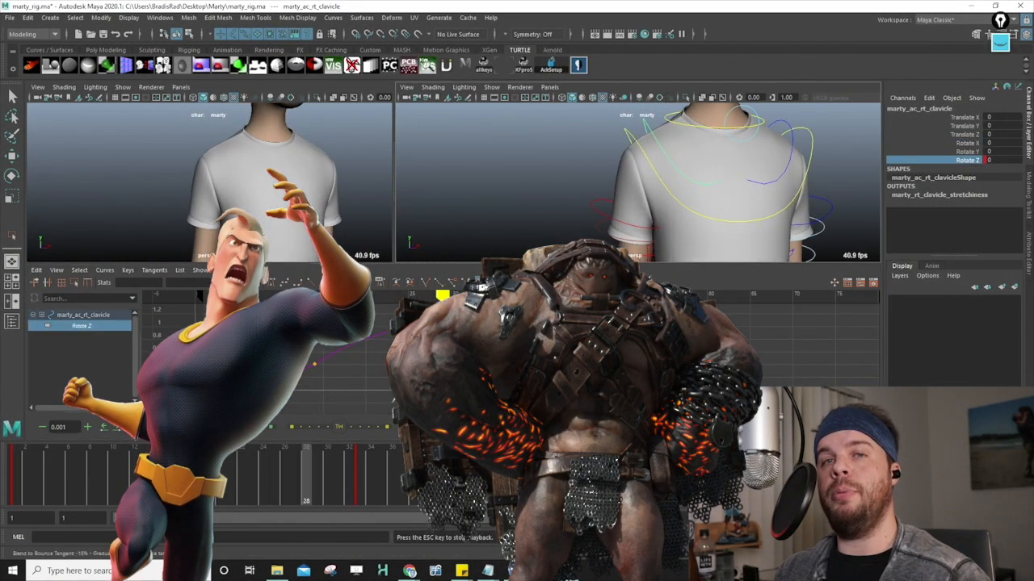
pyautogui.scroll(3, 565, 347)
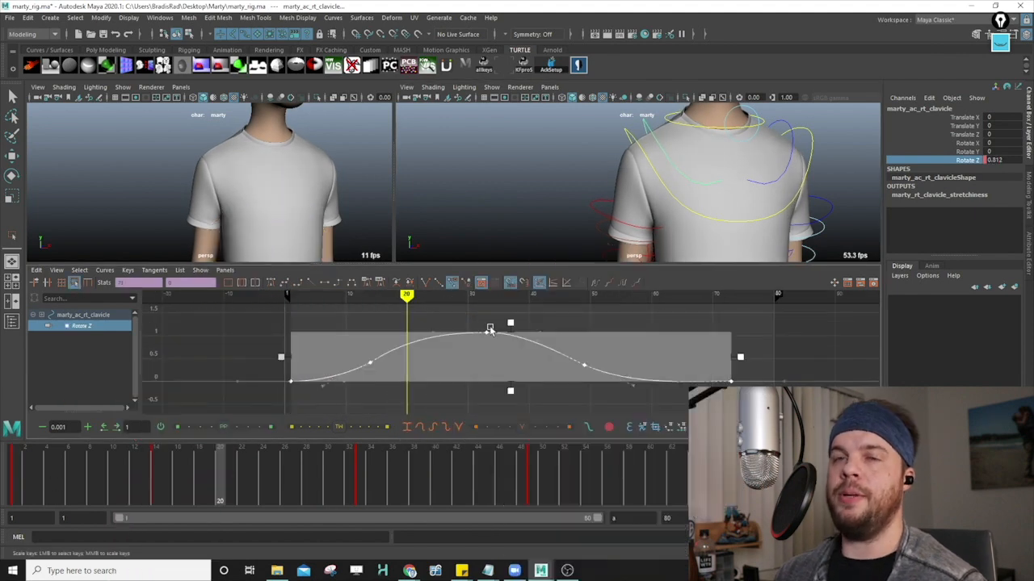
pyautogui.moveTo(511, 323); pyautogui.dragTo(536, 216)
pyautogui.hotkey('alt', 'v')
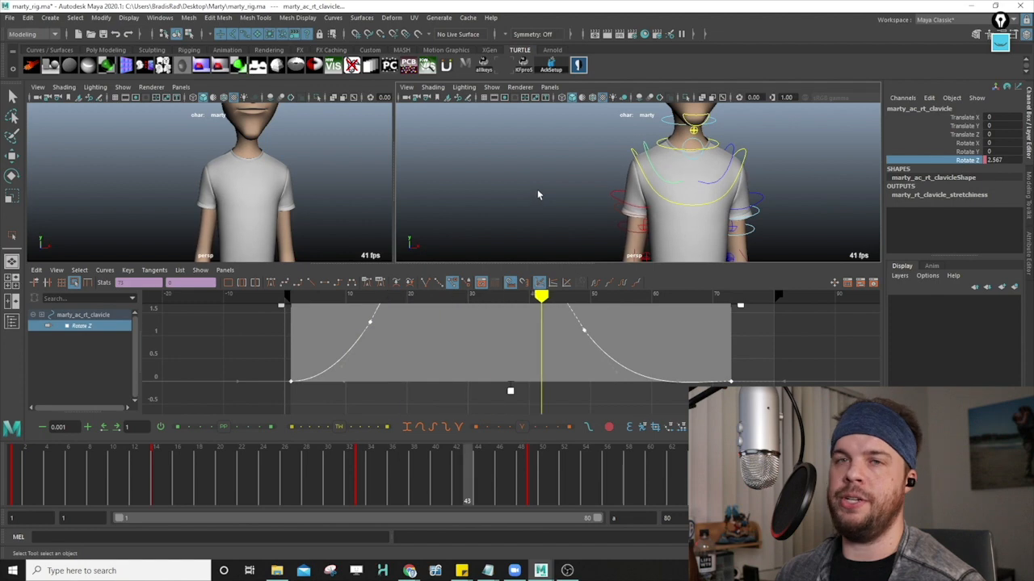
pyautogui.hotkey('alt', 'v')
pyautogui.keyDown('alt'); pyautogui.keyDown('shift'); pyautogui.moveTo(558, 363); pyautogui.dragTo(556, 376, button='right'); pyautogui.keyUp('shift'); pyautogui.keyUp('alt')
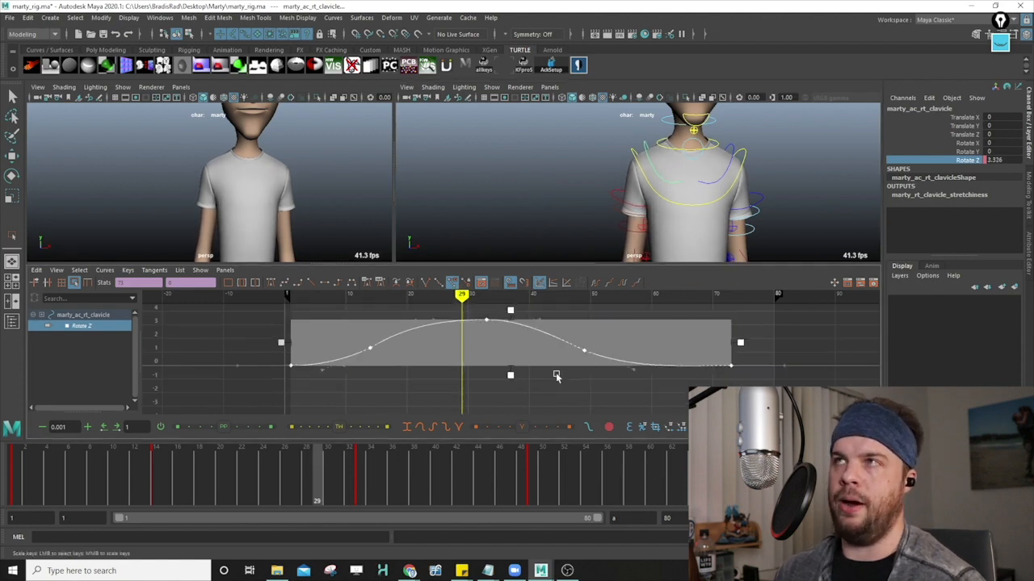
# Step: Play back the right shoulder's rise and fall from frame 1
pyautogui.click(275, 402)
pyautogui.hotkey('alt', 'v')
pyautogui.moveTo(49, 475); pyautogui.dragTo(0, 477)
pyautogui.hotkey('alt', 'v')
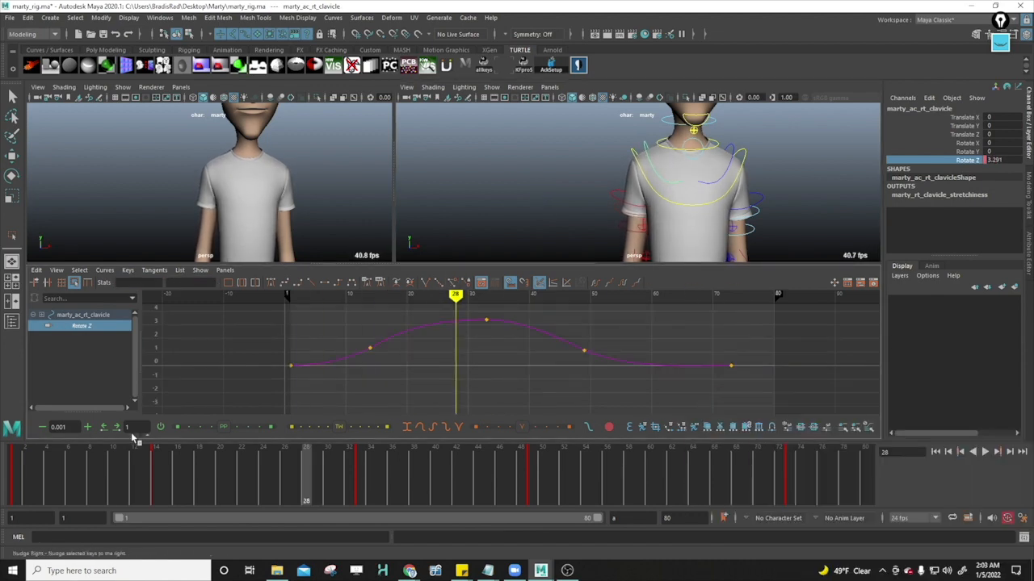
pyautogui.hotkey('alt', 'v')
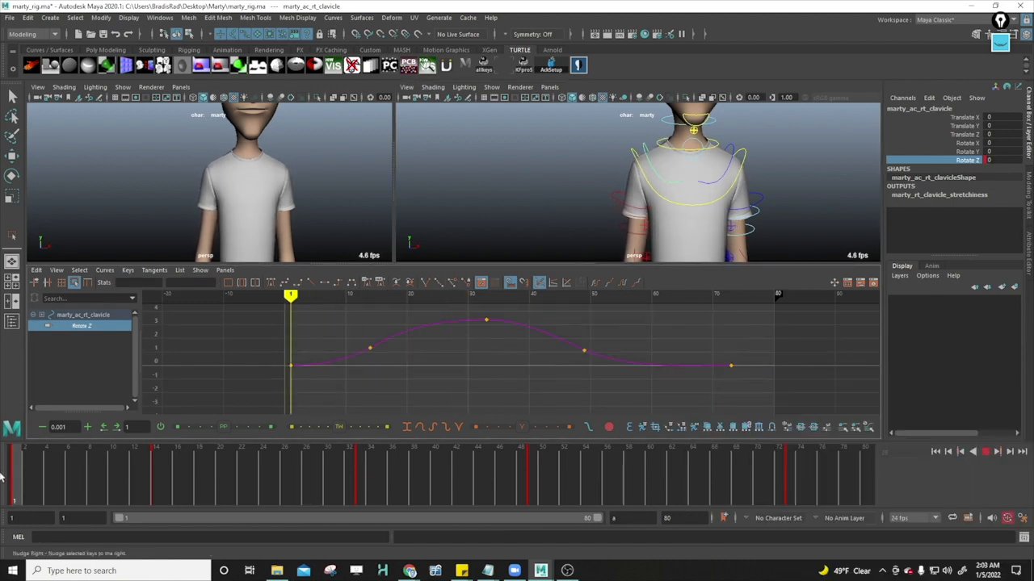
# Step: Shift all of the right clavicle's Rotate Z keys two frames later so they start at frame 3
pyautogui.moveTo(563, 383); pyautogui.dragTo(638, 391)
pyautogui.scroll(-10, 542, 379)
pyautogui.click(395, 326)
pyautogui.scroll(1, 395, 325)
pyautogui.moveTo(395, 326); pyautogui.dragTo(622, 390)
pyautogui.press('w')
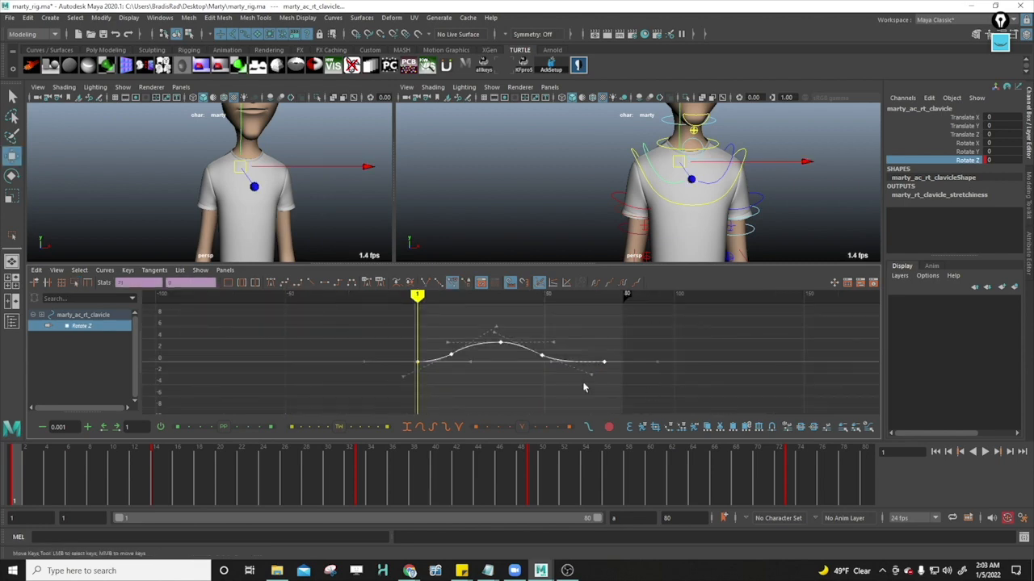
pyautogui.moveTo(586, 388); pyautogui.dragTo(592, 387, button='middle')
# Step: Play back the offset shoulder motion in the enlarged view from front and side, with the rig controls hidden
pyautogui.hotkey('alt', 'v')
pyautogui.press('space')
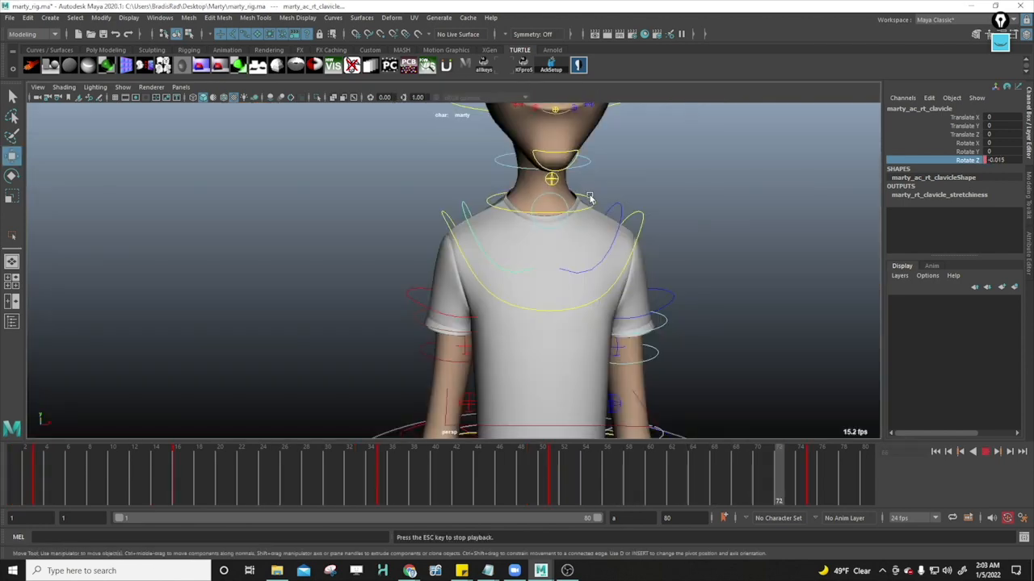
pyautogui.keyDown('alt'); pyautogui.moveTo(658, 290); pyautogui.dragTo(778, 296); pyautogui.keyUp('alt')
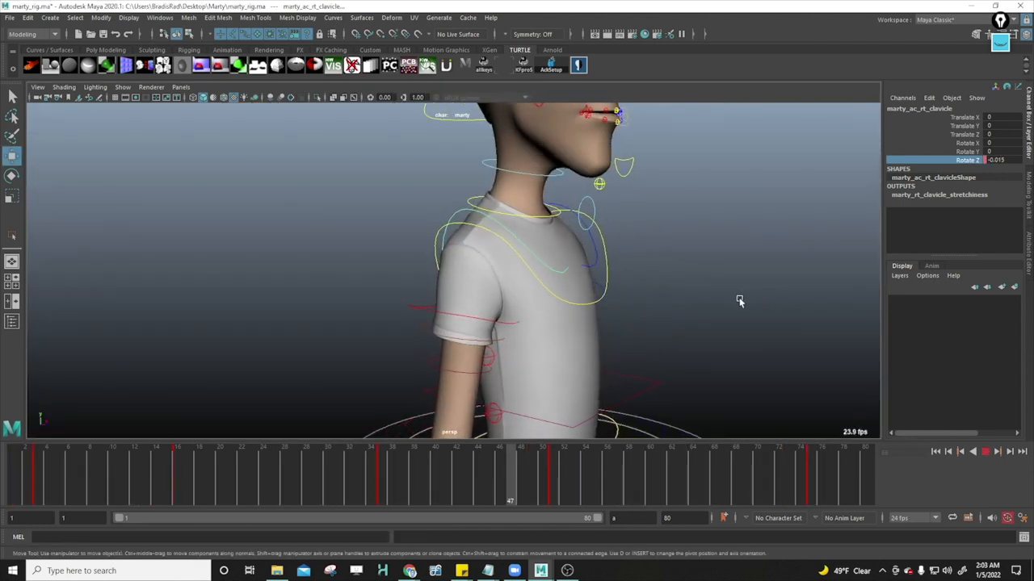
pyautogui.keyDown('alt'); pyautogui.moveTo(640, 303); pyautogui.dragTo(579, 301); pyautogui.keyUp('alt')
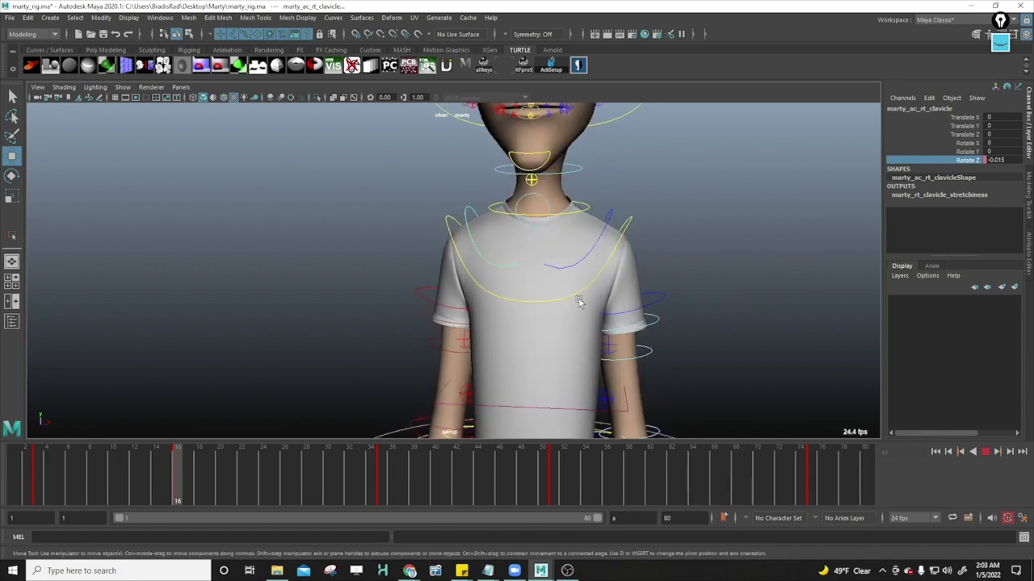
pyautogui.hotkey('alt', '1')
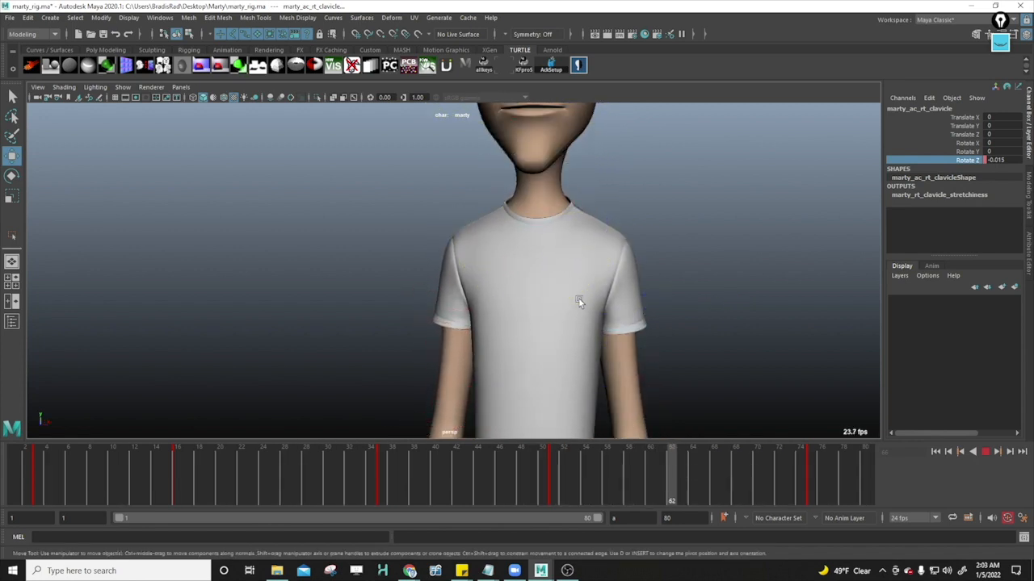
# Step: Key the head control's Rotate X, Y and Z at frame 1 and show its curves in the graph editor
pyautogui.hotkey('alt', 'v')
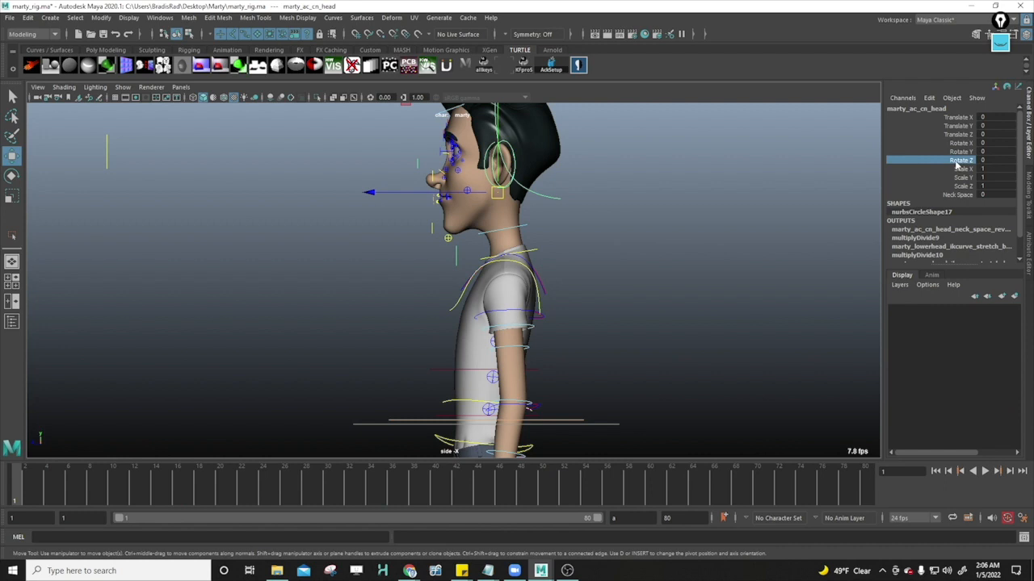
pyautogui.moveTo(958, 161); pyautogui.dragTo(958, 143)
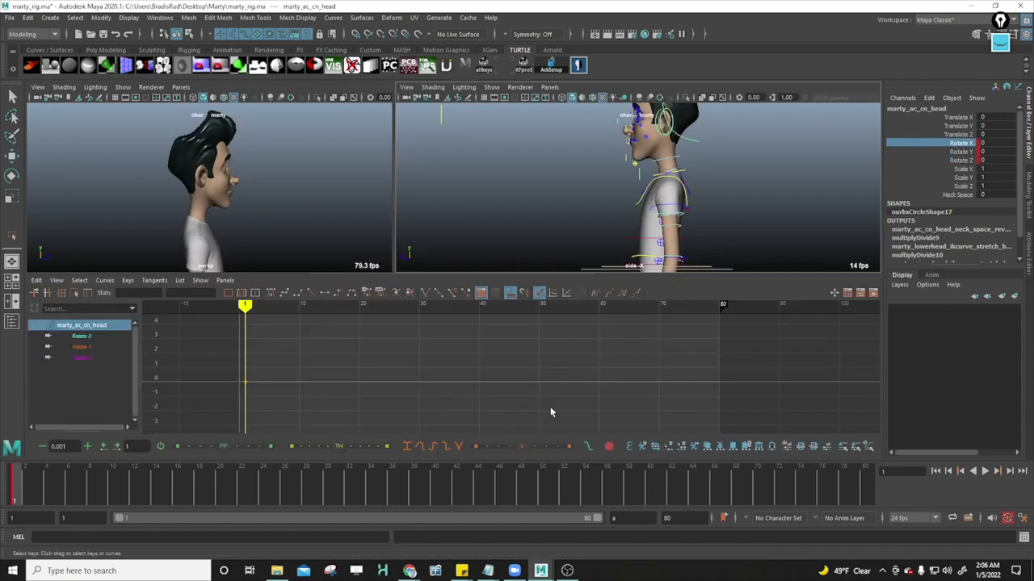
pyautogui.scroll(5, 242, 210)
pyautogui.moveTo(321, 275); pyautogui.dragTo(324, 320)
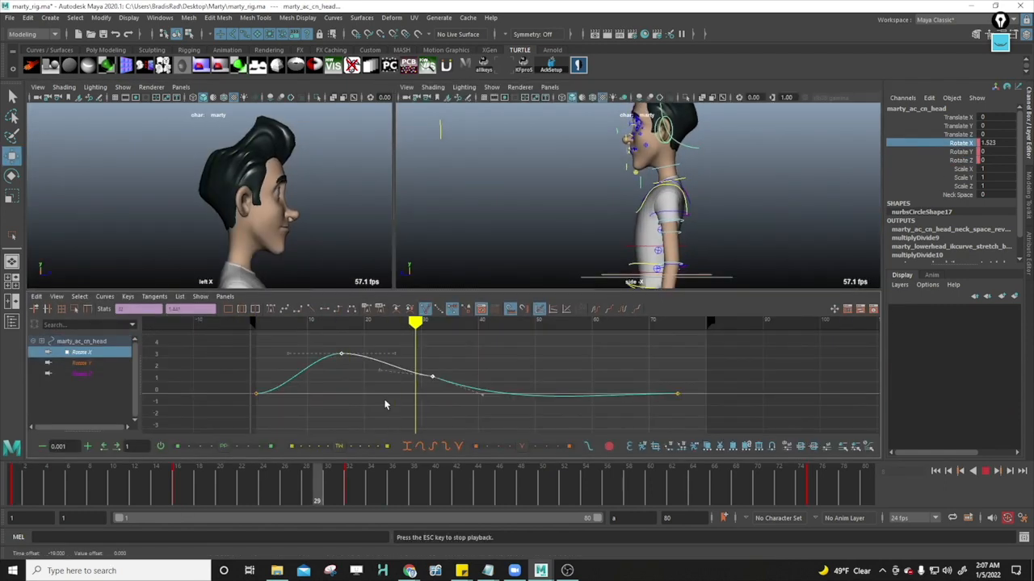
# Step: Undo the last time shift of the head's middle Rotate X keys and ready the peak key for region scaling
pyautogui.press('Escape')
pyautogui.hotkey('ctrl', 'z')
pyautogui.hotkey('alt', 'v')
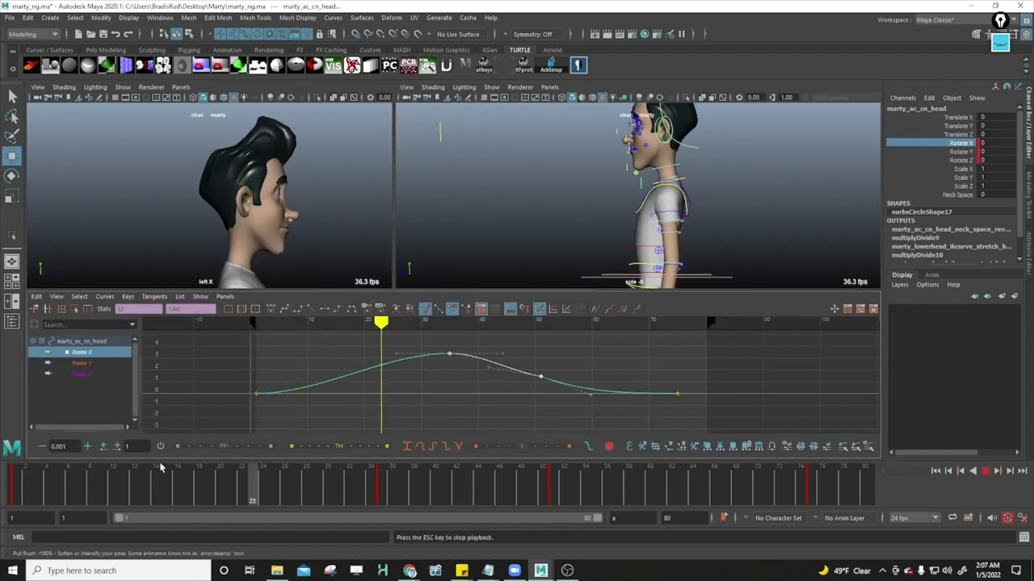
pyautogui.hotkey('alt', 'v')
pyautogui.moveTo(408, 337); pyautogui.dragTo(468, 366)
pyautogui.click(75, 310)
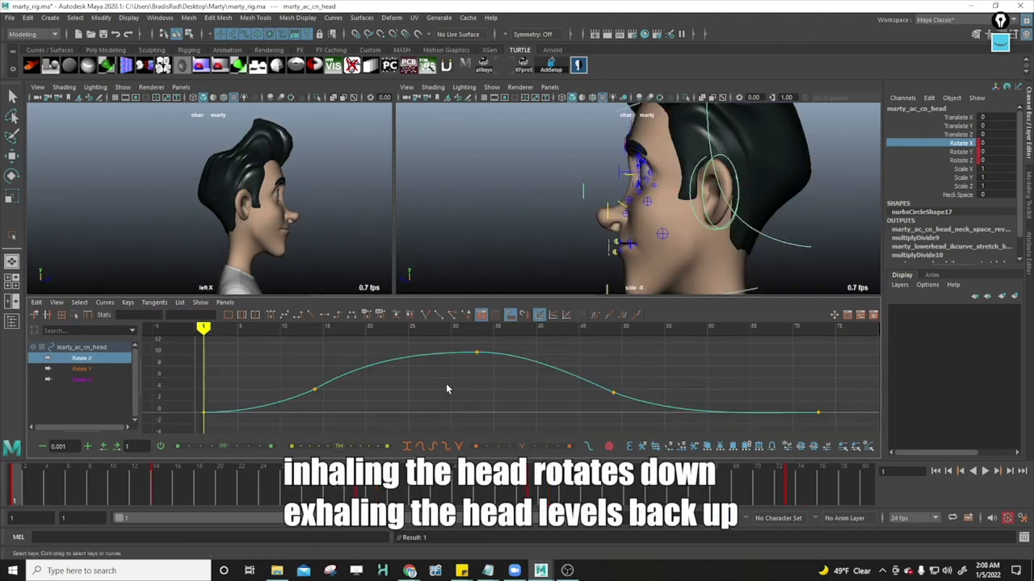
# Step: Scale all of the head's Rotate X keys down to a peak of about 3.5 and play back from frame 1
pyautogui.scroll(-5, 446, 383)
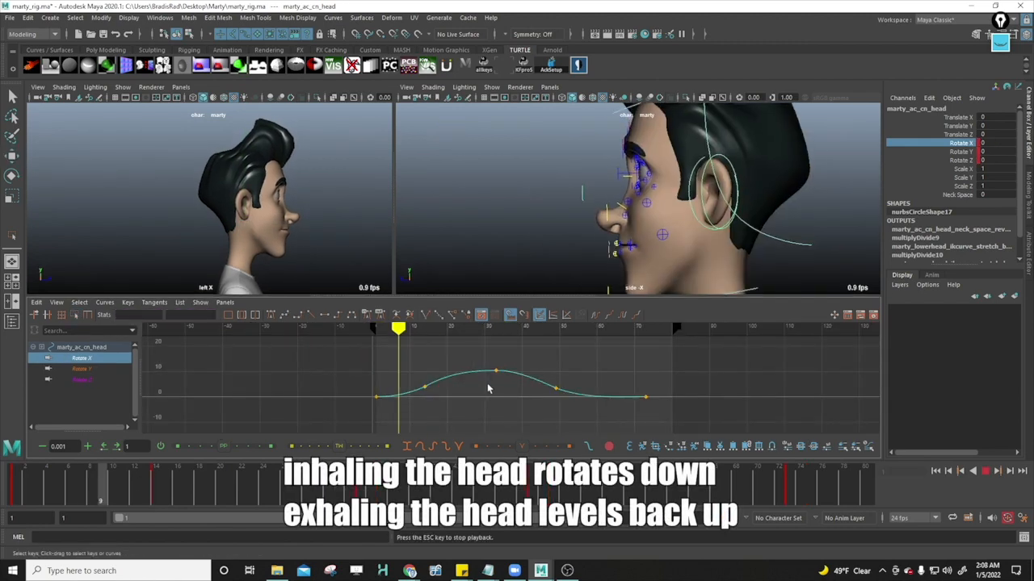
pyautogui.moveTo(338, 347); pyautogui.dragTo(672, 420)
pyautogui.press('f')
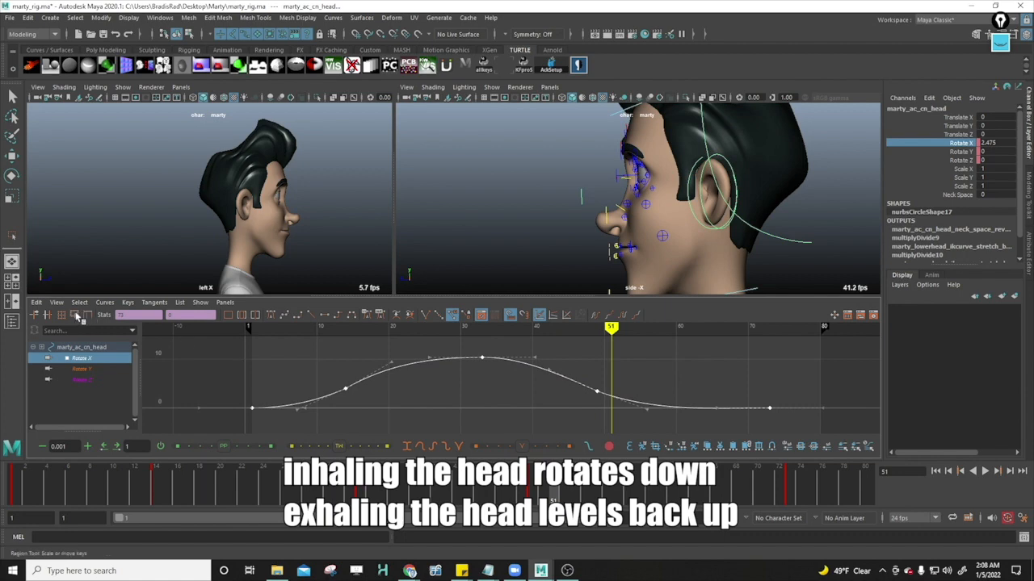
pyautogui.click(75, 314)
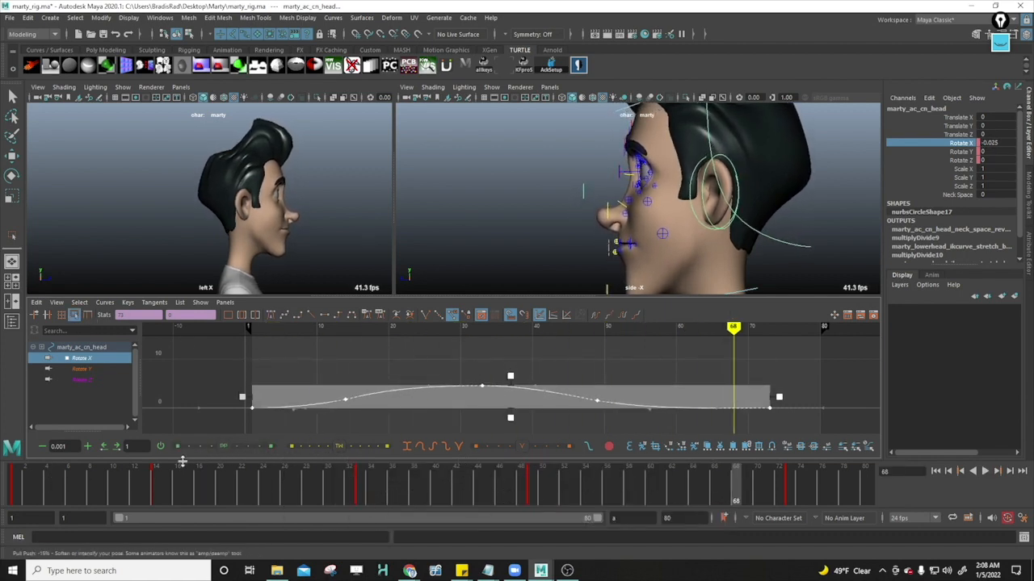
pyautogui.moveTo(219, 448); pyautogui.dragTo(210, 451)
pyautogui.click(11, 485)
pyautogui.hotkey('alt', 'v')
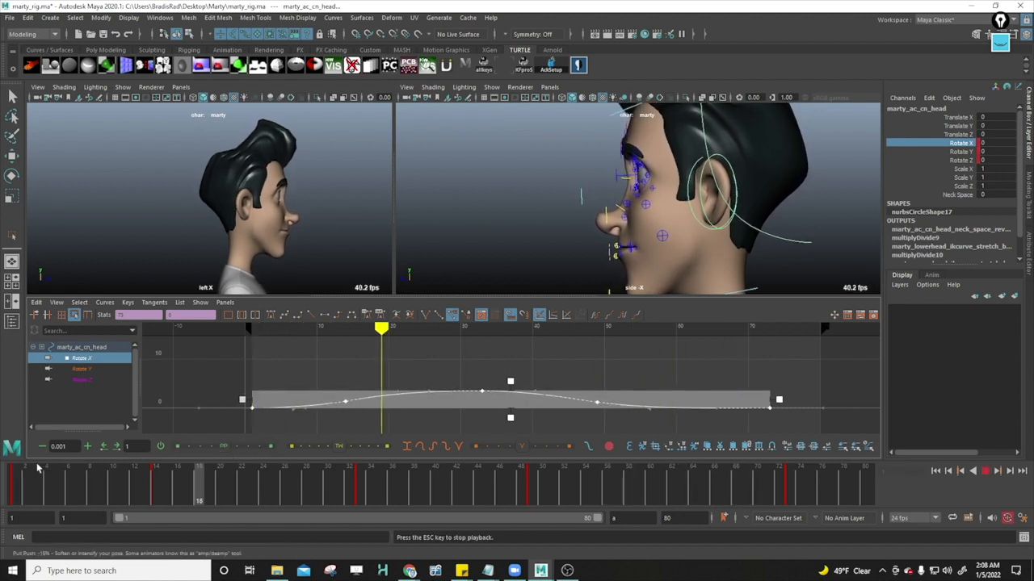
# Step: Try shifting all of the head's Rotate X keys two frames later
pyautogui.click(333, 410)
pyautogui.hotkey('alt', 'v')
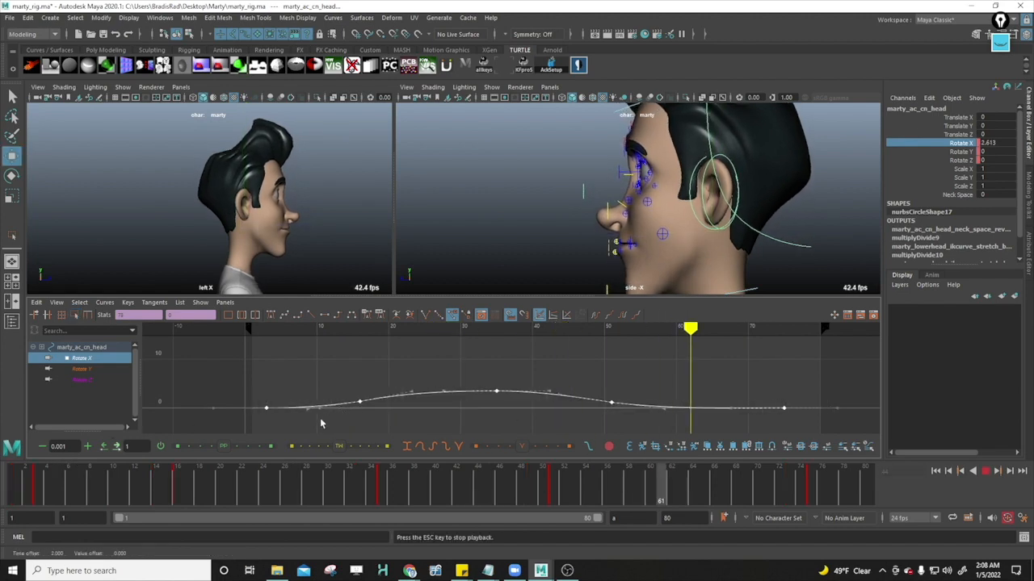
pyautogui.hotkey('ctrl', 'z')
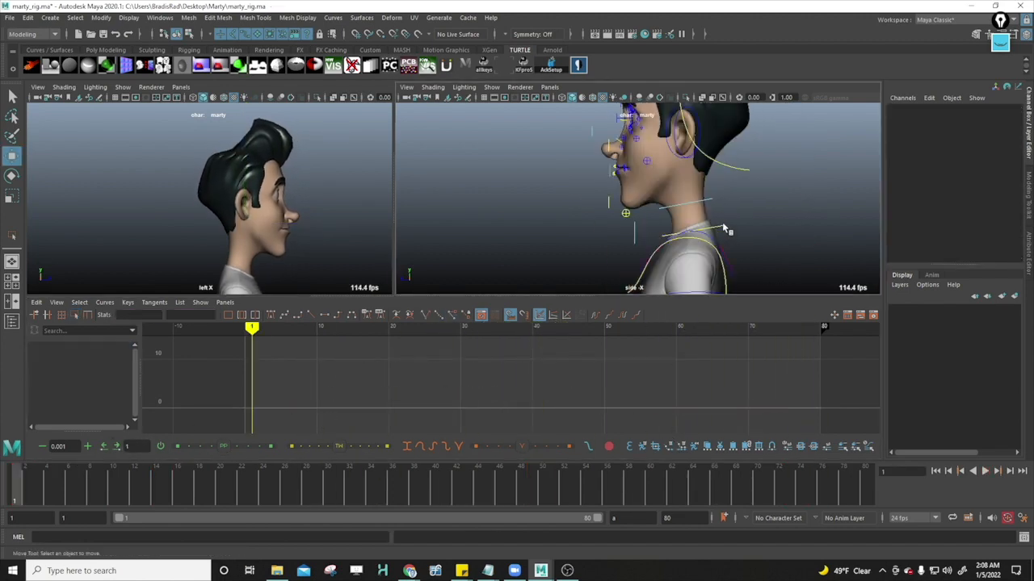
# Step: Key the neck control's rotation at frame 1 and reuse the head's breathing curve on the neck's Rotate X
pyautogui.click(725, 227)
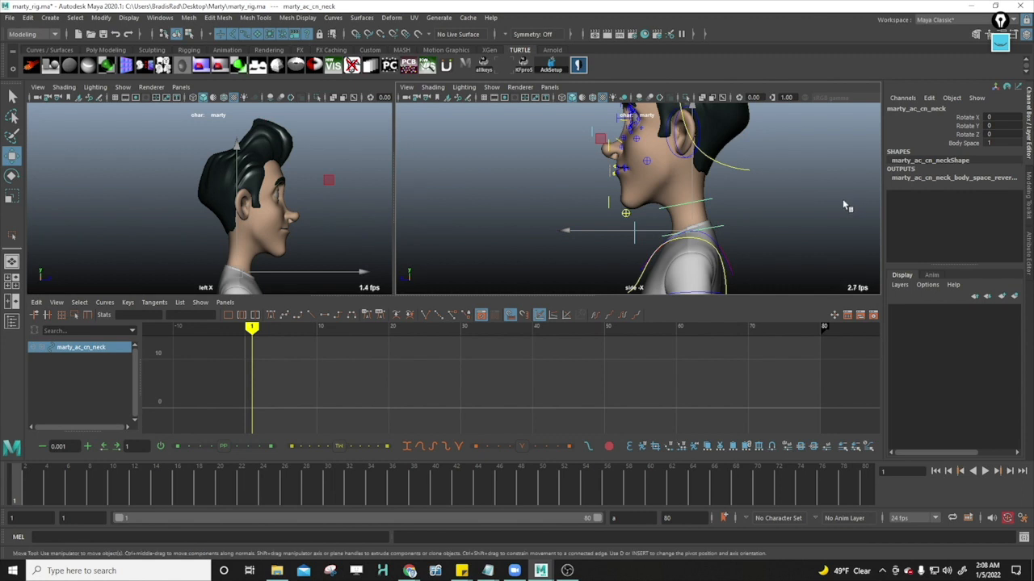
pyautogui.hotkey('shift', 'e')
pyautogui.click(973, 126)
pyautogui.click(971, 117)
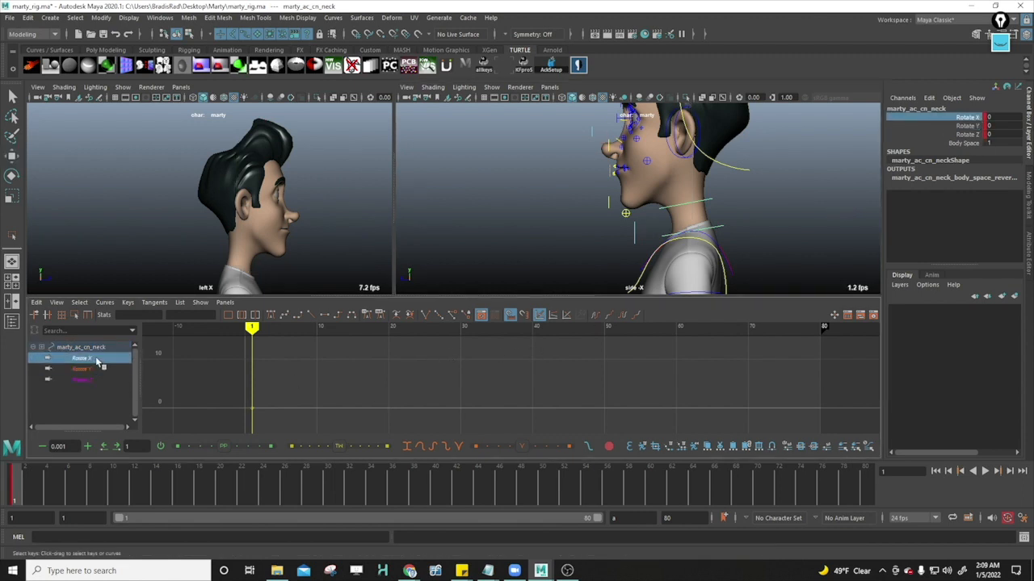
pyautogui.hotkey('alt', 'v')
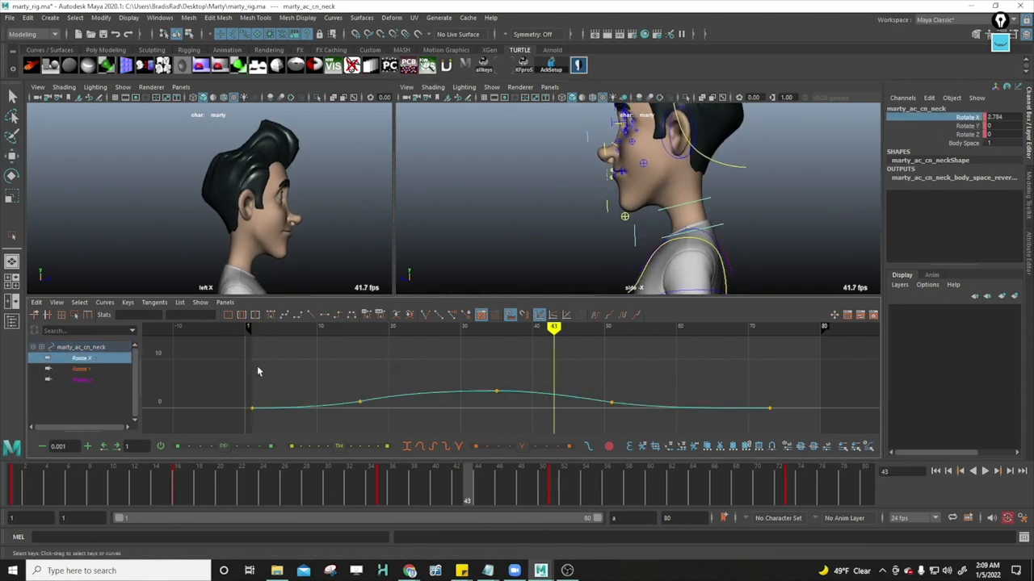
# Step: Invert the neck's Rotate X curve so it dips below zero, and play it back from frame 1
pyautogui.keyDown('alt'); pyautogui.moveTo(751, 429); pyautogui.dragTo(755, 419, button='middle'); pyautogui.keyUp('alt')
pyautogui.rightClick(224, 446)
pyautogui.click(222, 449)
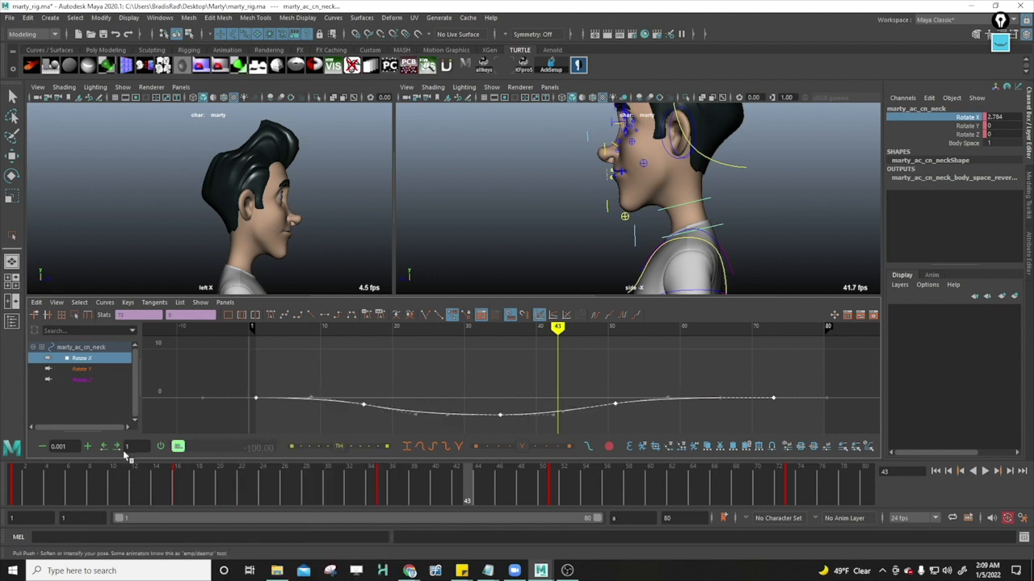
pyautogui.click(14, 485)
pyautogui.hotkey('alt', 'v')
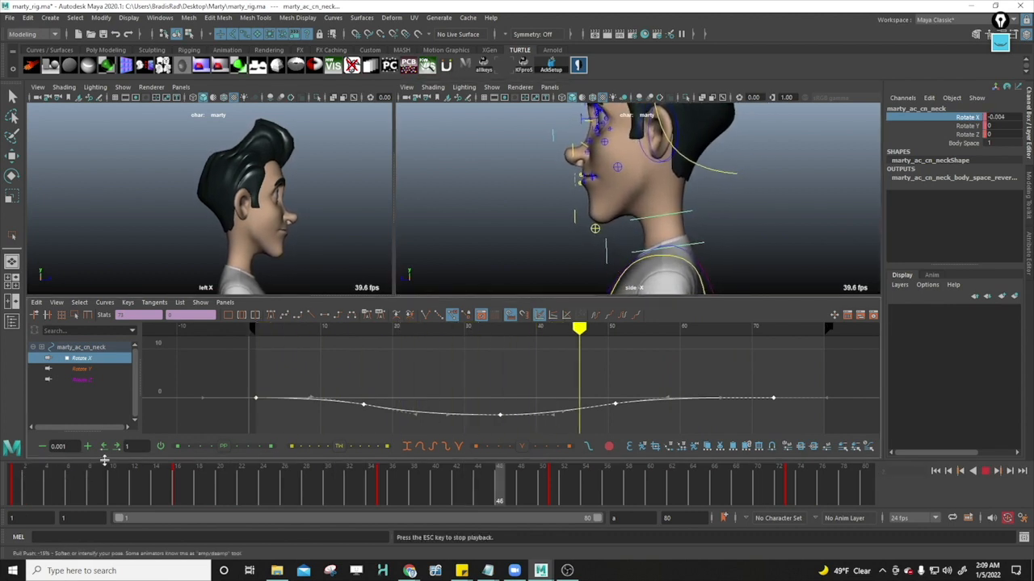
# Step: Nudge the neck's three middle Rotate X keys one frame later and play back the overlap
pyautogui.press('Escape')
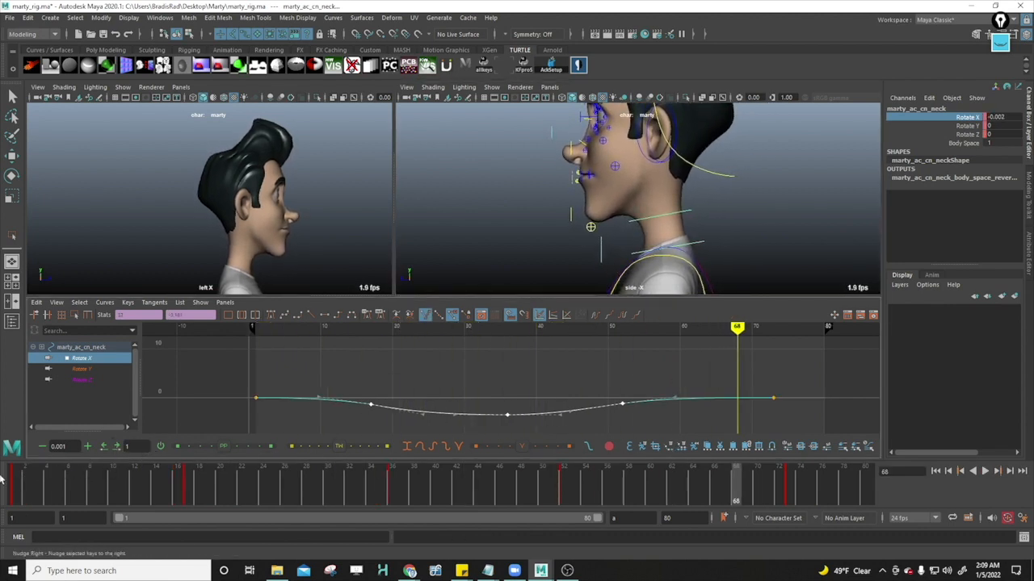
pyautogui.hotkey('alt', 'v')
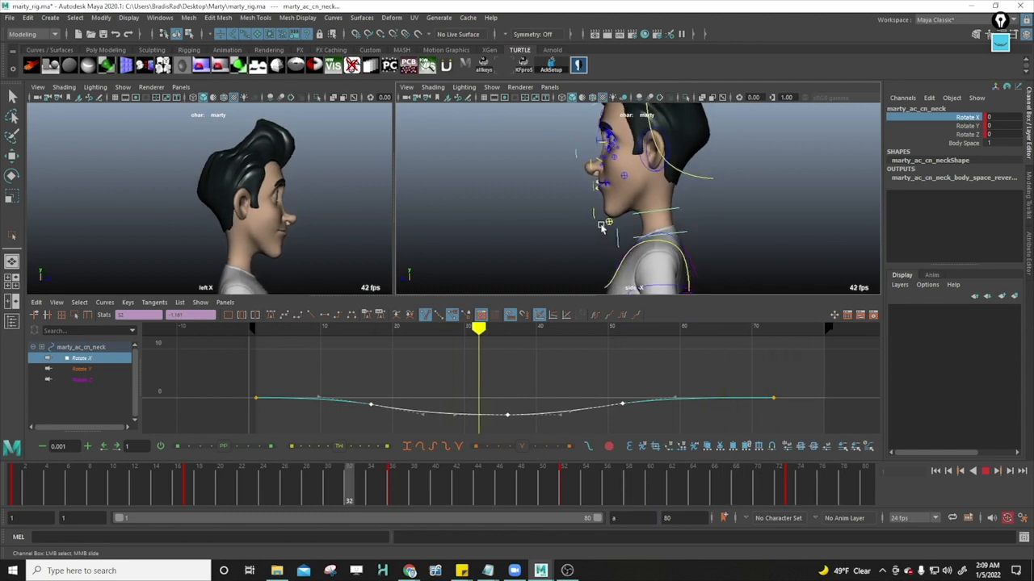
# Step: Select the head control and review the combined head and neck motion in the enlarged side view
pyautogui.click(709, 169)
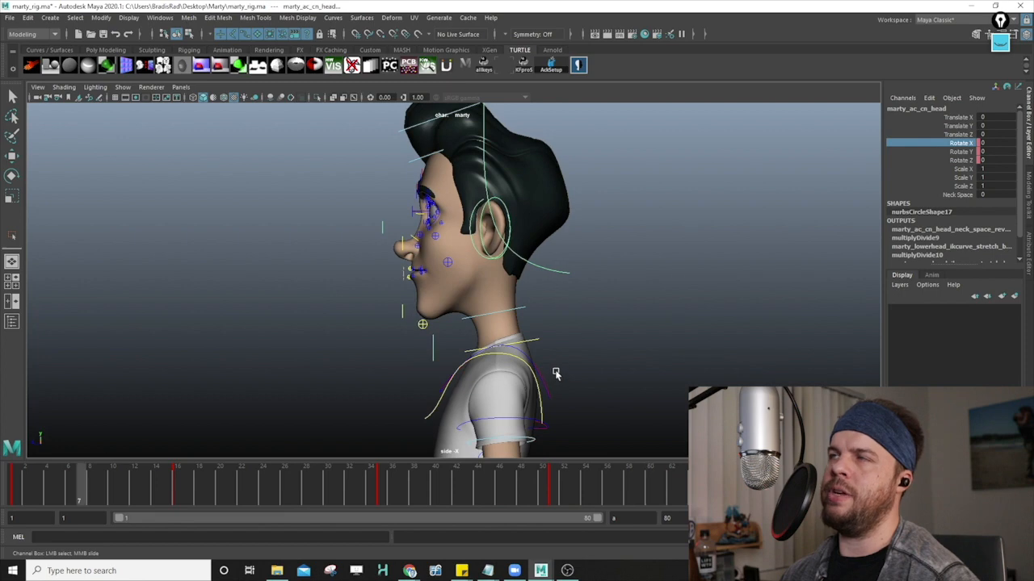
pyautogui.scroll(-5, 238, 316)
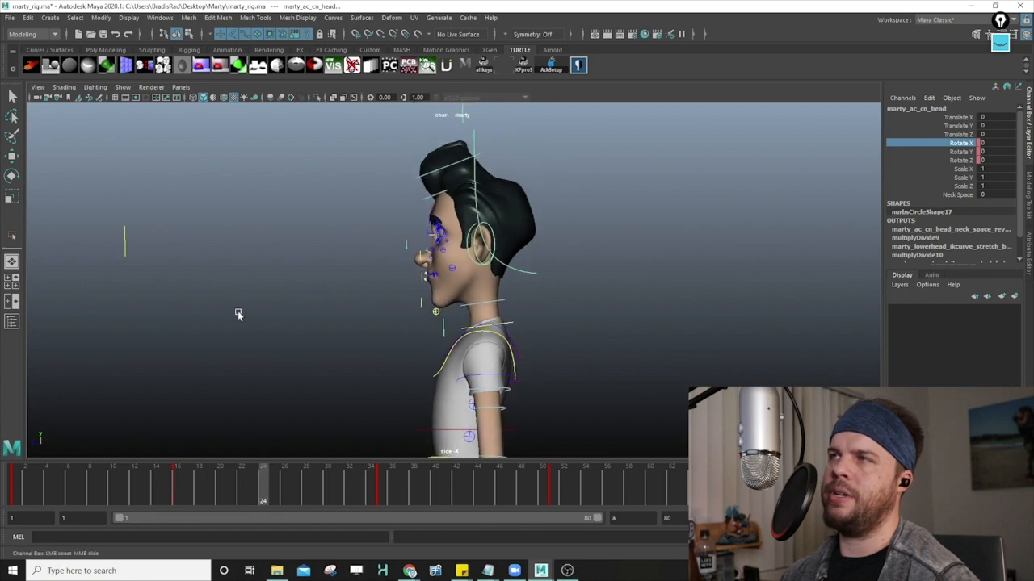
pyautogui.press('space')
# Step: Scale the nostril controls' Translate X breathing curves down to a peak of about 0.5 and play back the flare
pyautogui.moveTo(280, 321); pyautogui.dragTo(385, 299)
pyautogui.scroll(-6, 311, 310)
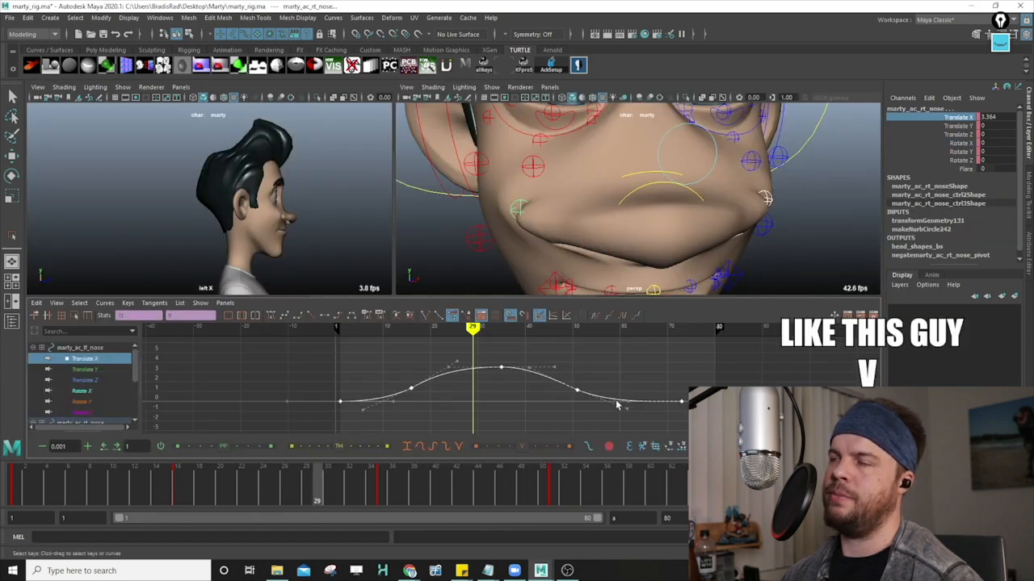
pyautogui.moveTo(231, 445); pyautogui.dragTo(196, 461)
pyautogui.click(43, 478)
pyautogui.hotkey('alt', 'v')
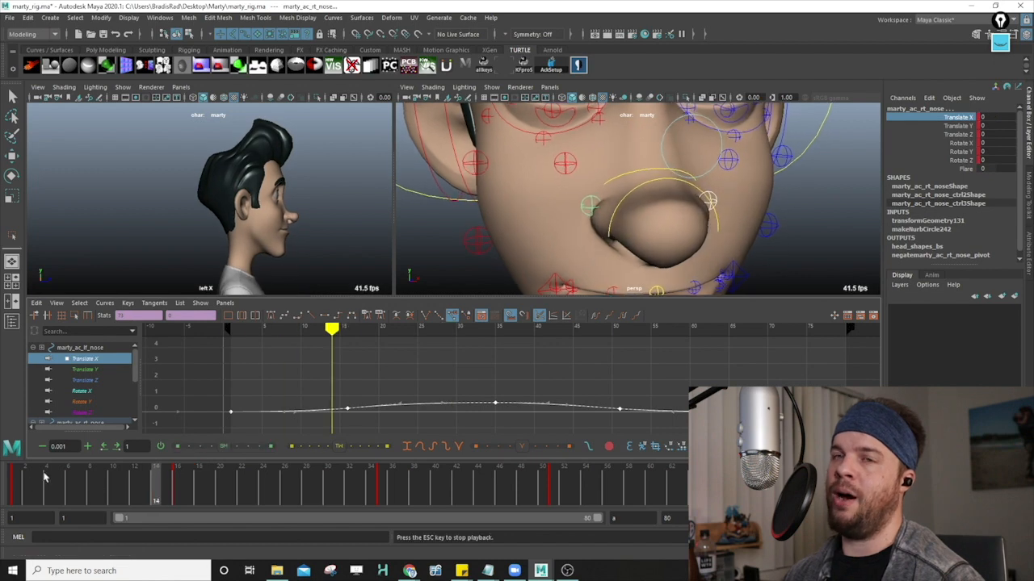
# Step: Reduce the nostrils' Translate X curves further to a peak of about 0.3 and play back from frame 1
pyautogui.hotkey('alt', 'v')
pyautogui.keyDown('alt'); pyautogui.moveTo(359, 401); pyautogui.dragTo(414, 372, button='middle'); pyautogui.keyUp('alt')
pyautogui.keyDown('alt'); pyautogui.keyDown('shift'); pyautogui.moveTo(414, 372); pyautogui.dragTo(504, 371, button='right'); pyautogui.keyUp('shift'); pyautogui.keyUp('alt')
pyautogui.keyDown('alt'); pyautogui.moveTo(504, 371); pyautogui.dragTo(503, 402, button='middle'); pyautogui.keyUp('alt')
pyautogui.moveTo(226, 449); pyautogui.dragTo(206, 454)
pyautogui.click(18, 485)
pyautogui.hotkey('alt', 'v')
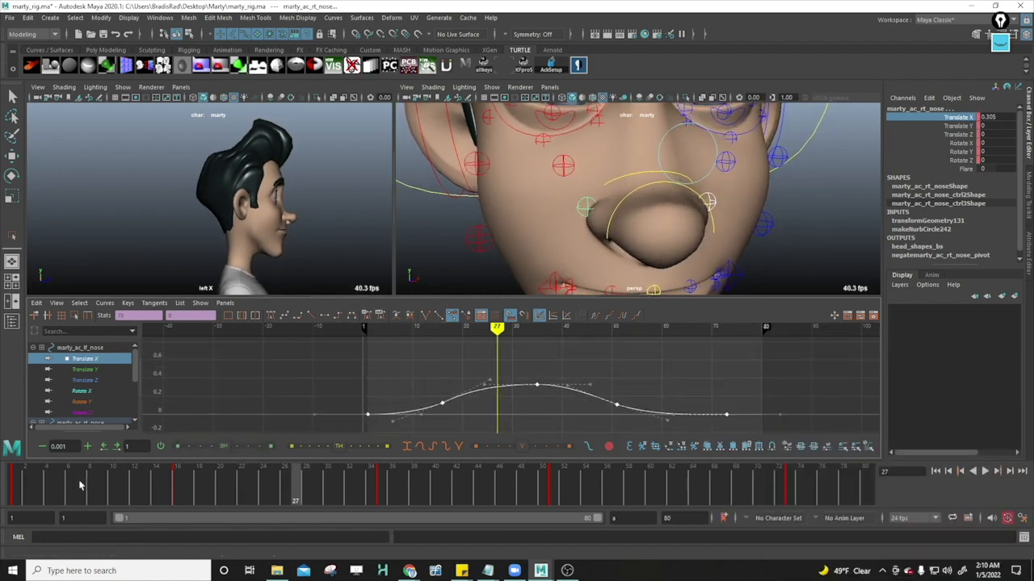
# Step: Play back the nostril flare from frame 1 and check the whole face from the front and an angled view
pyautogui.hotkey('alt', 'v')
pyautogui.click(17, 487)
pyautogui.hotkey('alt', 'v')
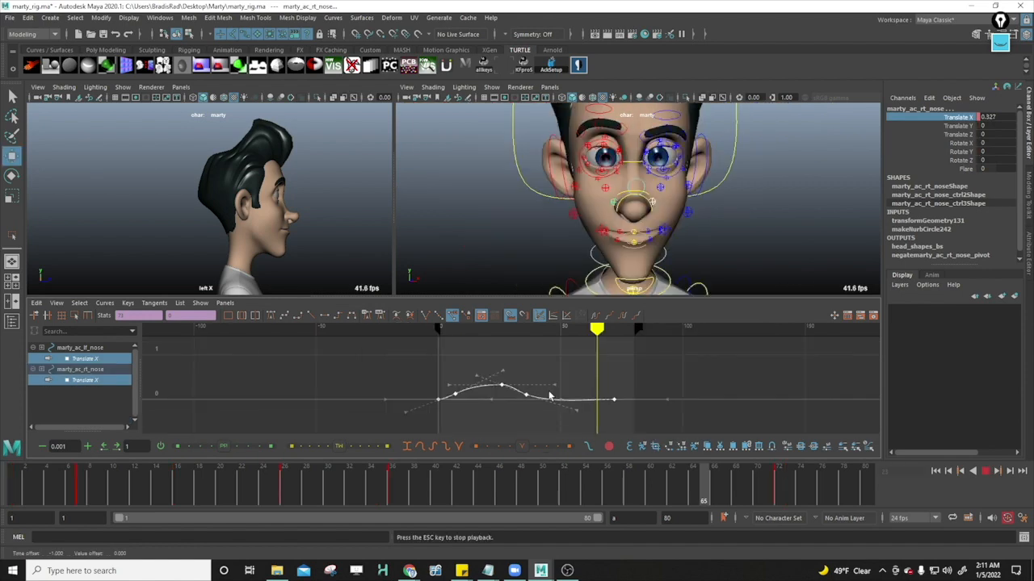
pyautogui.scroll(-5, 496, 173)
pyautogui.keyDown('alt'); pyautogui.moveTo(496, 173); pyautogui.dragTo(544, 176); pyautogui.keyUp('alt')
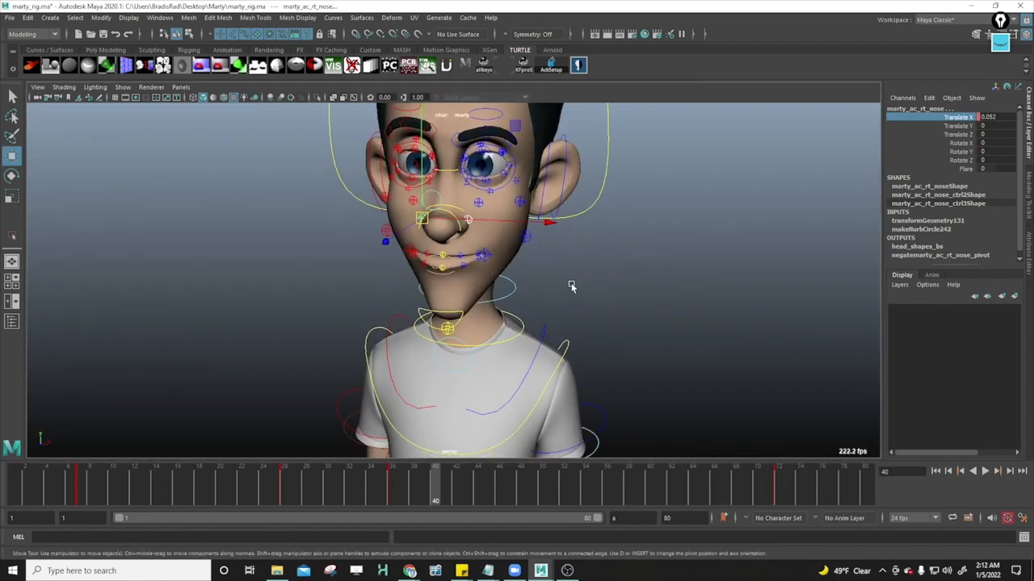
# Step: Select the breathing controls, extract their non-layered animation into a new animation layer and name it Breathe
pyautogui.click(554, 335)
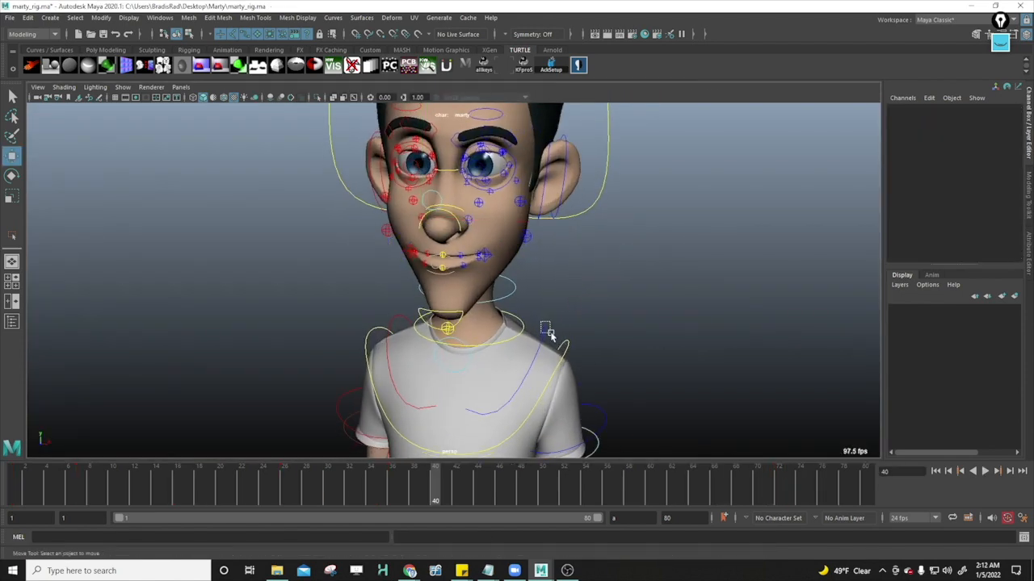
pyautogui.click(583, 352)
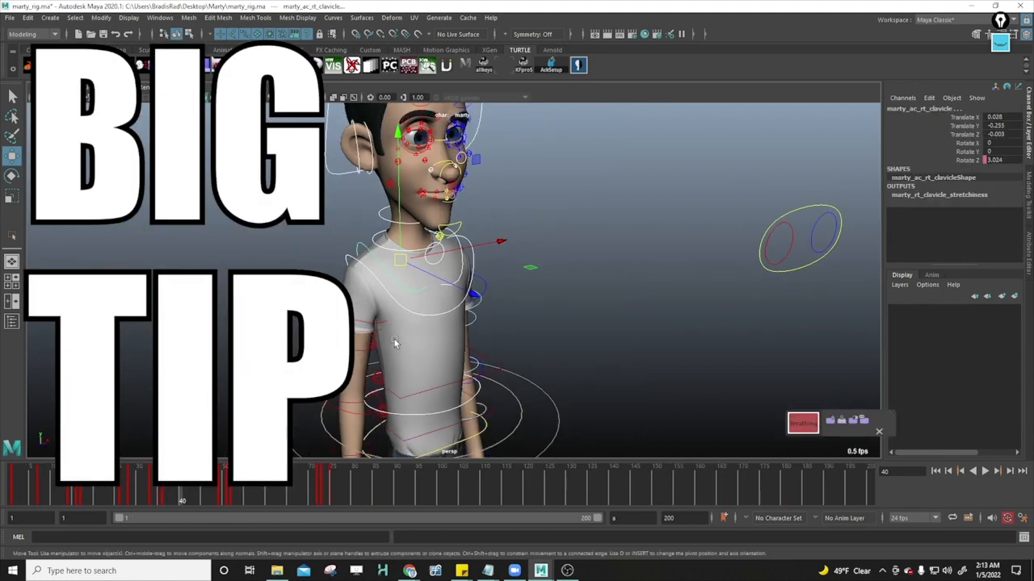
pyautogui.click(1014, 298)
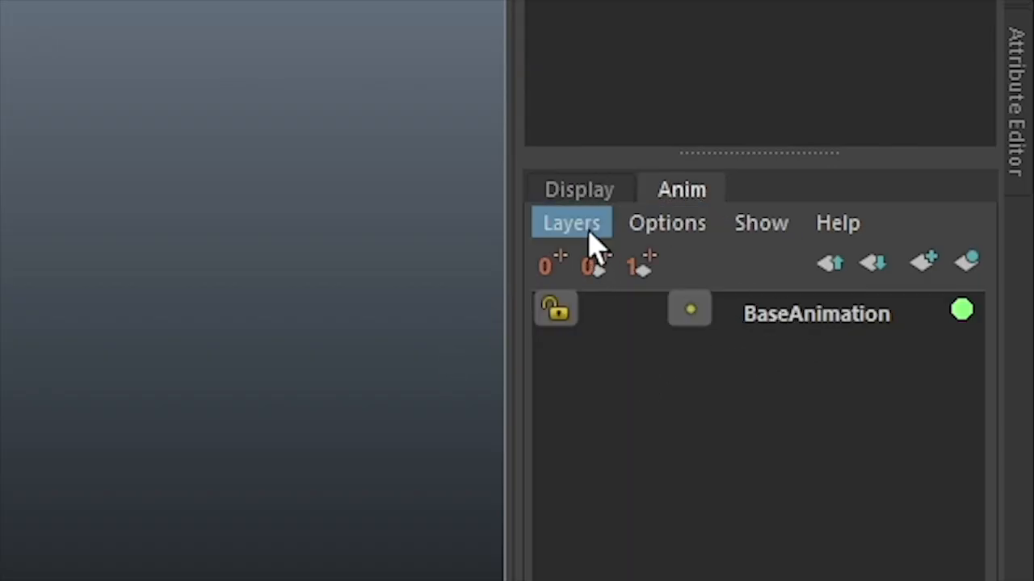
pyautogui.click(588, 232)
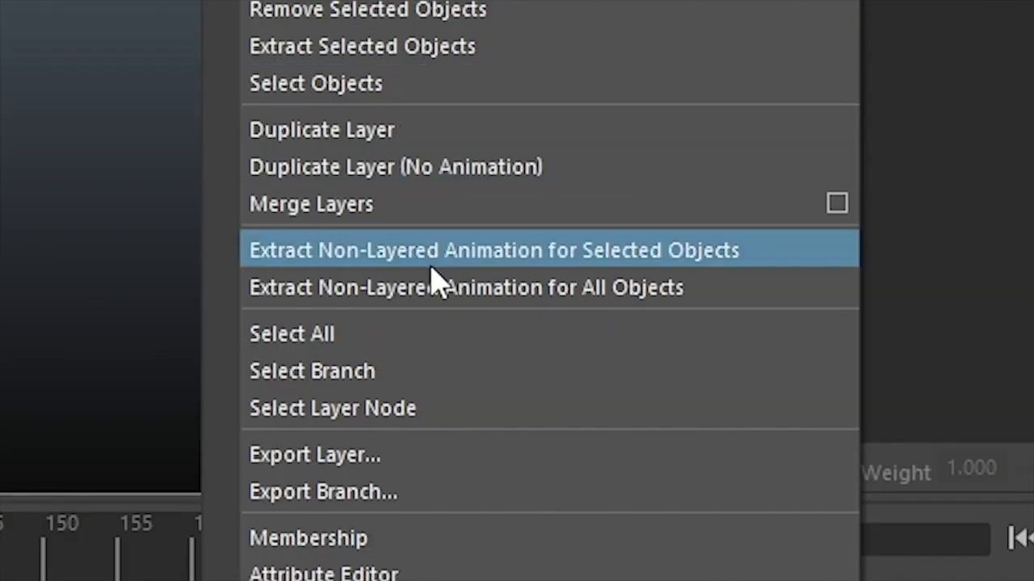
pyautogui.click(431, 257)
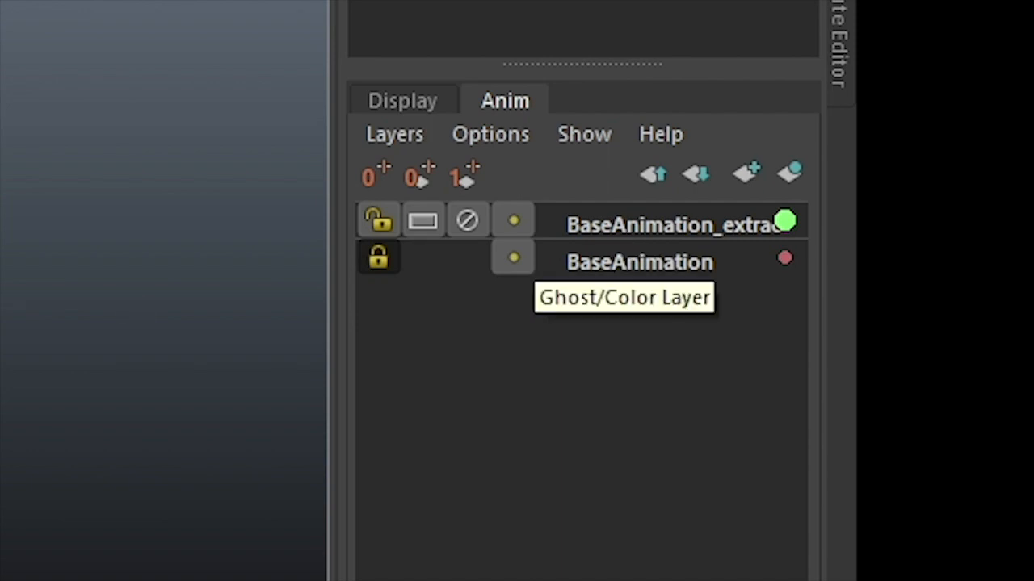
pyautogui.doubleClick(644, 224)
pyautogui.write('Breathe')
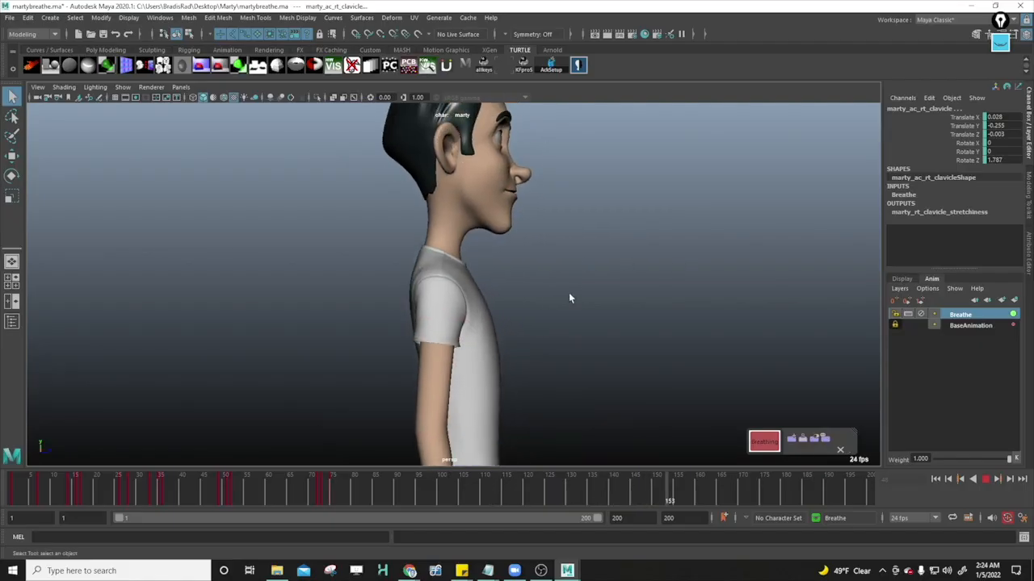
# Step: Test the Breathe layer during playback by muting and unmuting it, and by lowering its weight and restoring it to 1
pyautogui.click(920, 314)
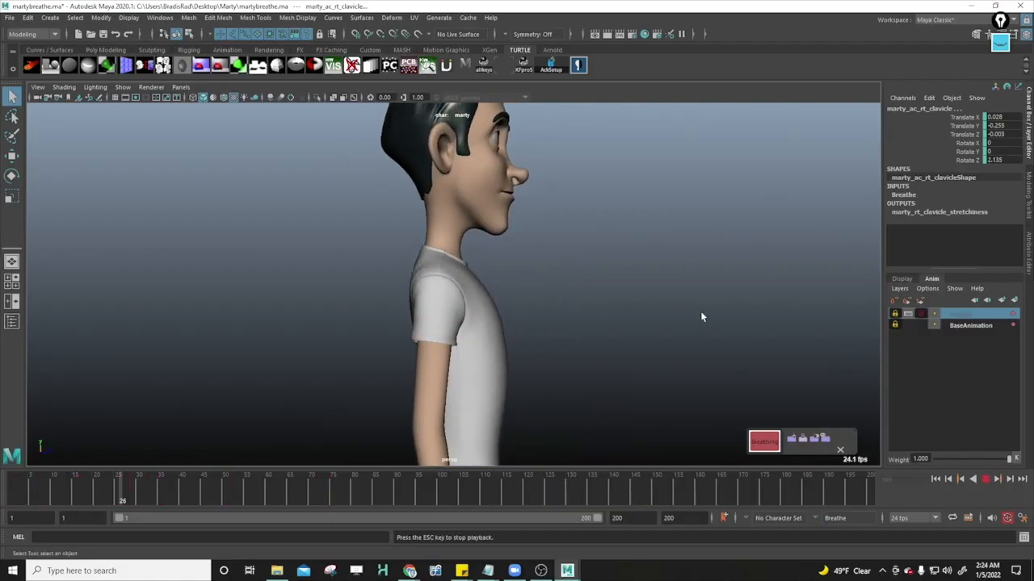
pyautogui.click(921, 314)
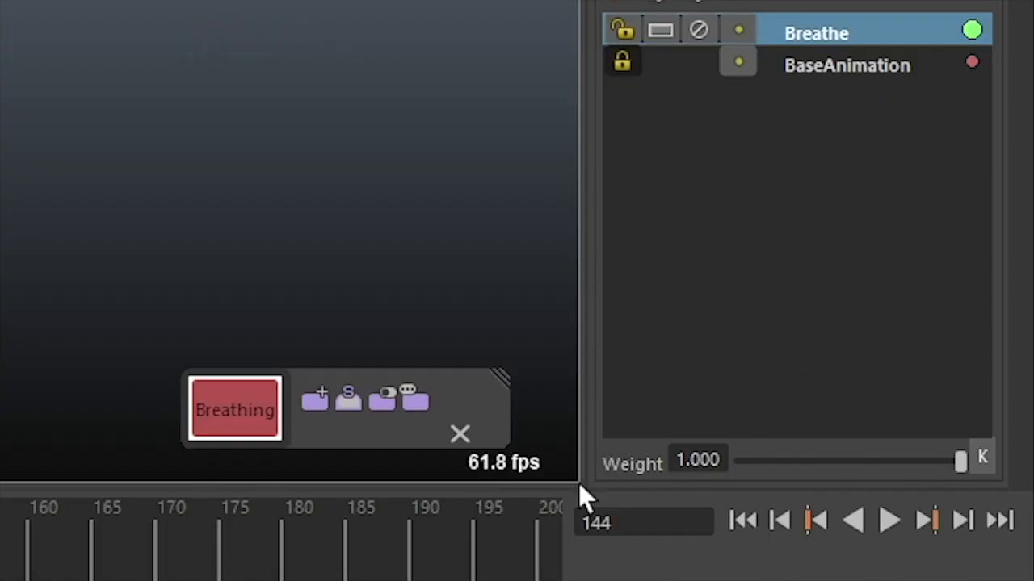
pyautogui.moveTo(925, 459); pyautogui.dragTo(811, 455)
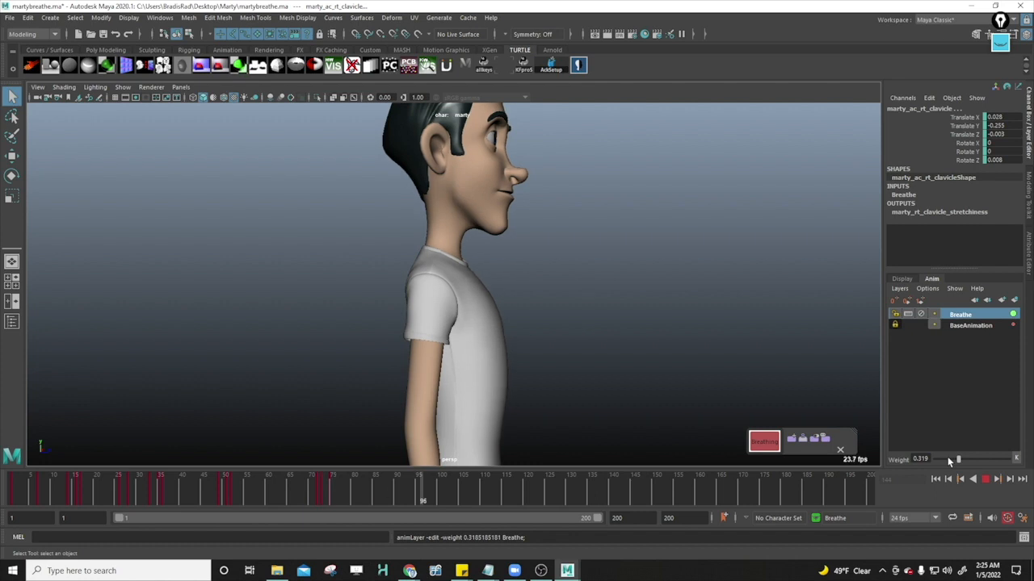
pyautogui.moveTo(949, 458); pyautogui.dragTo(1011, 459)
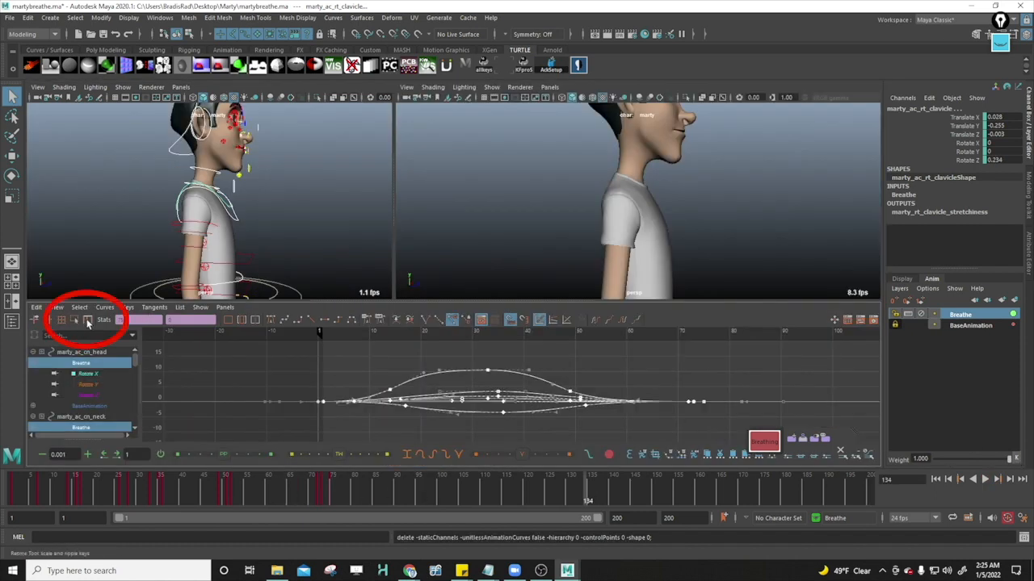
# Step: Retime the Breathe layer curves with markers around the cycle, pulling the end marker in to about frame 44, and play back the faster breathing
pyautogui.click(307, 403)
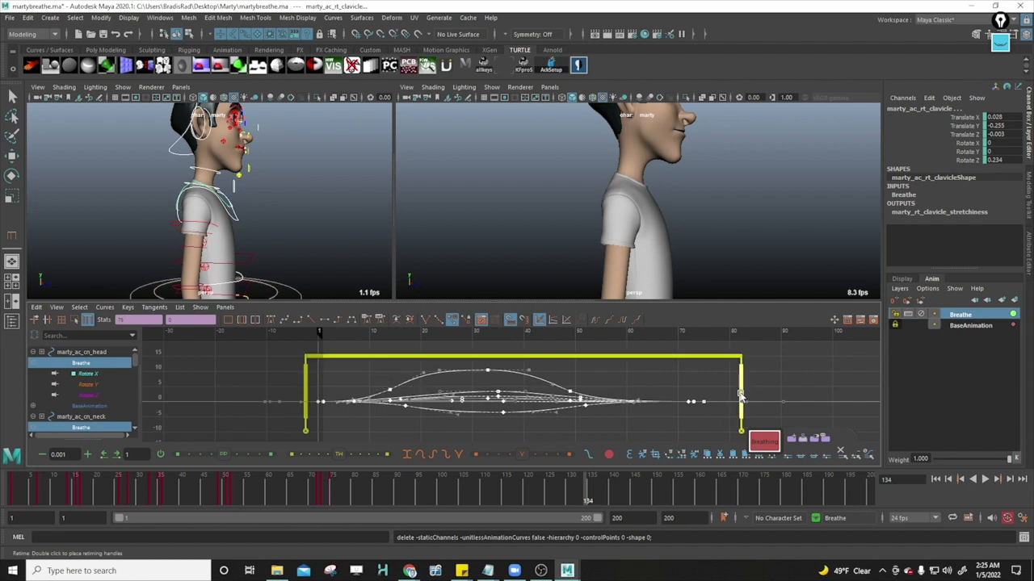
pyautogui.moveTo(741, 396); pyautogui.dragTo(544, 402)
pyautogui.hotkey('alt', 'v')
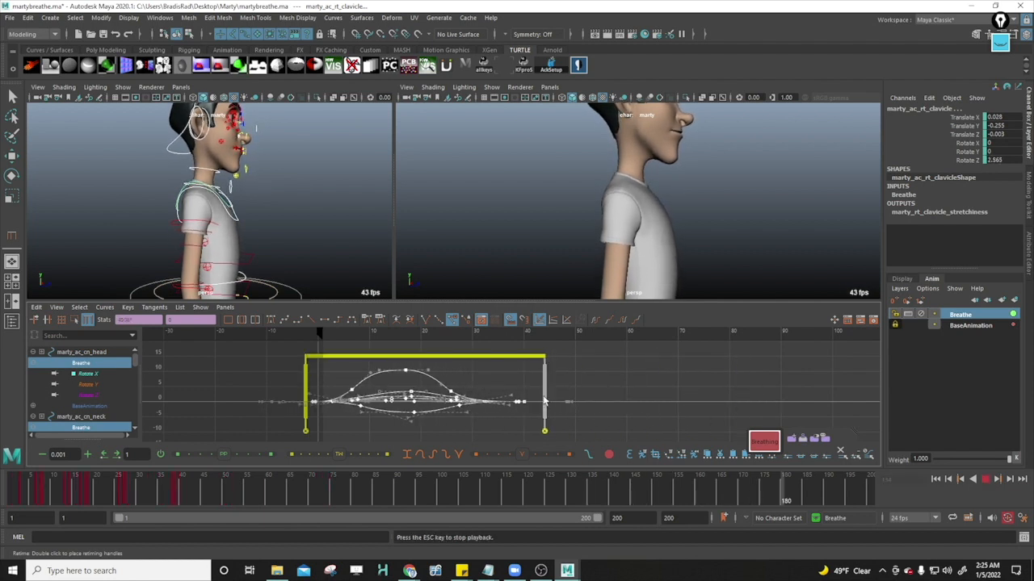
pyautogui.press('Escape')
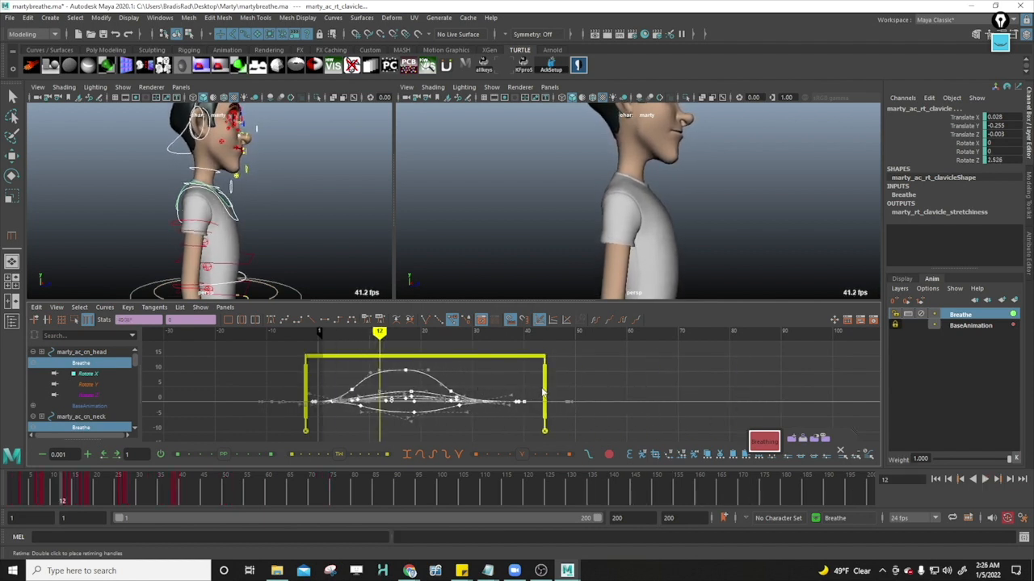
# Step: Compress the breathing cycle further, with the end retime marker at about frame 33, and watch the playback in enlarged viewports
pyautogui.moveTo(543, 392); pyautogui.dragTo(488, 393)
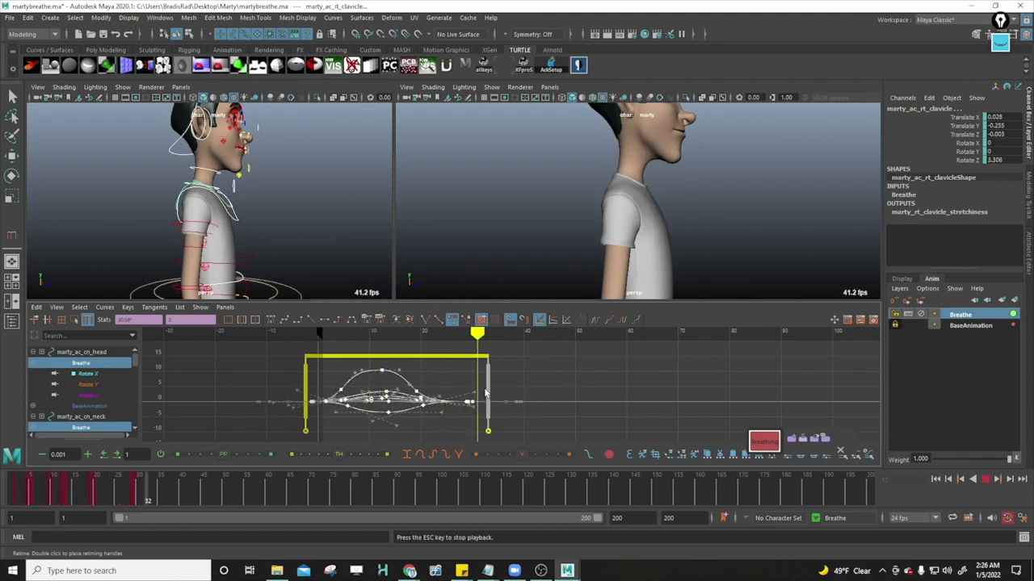
pyautogui.moveTo(586, 300); pyautogui.dragTo(589, 350)
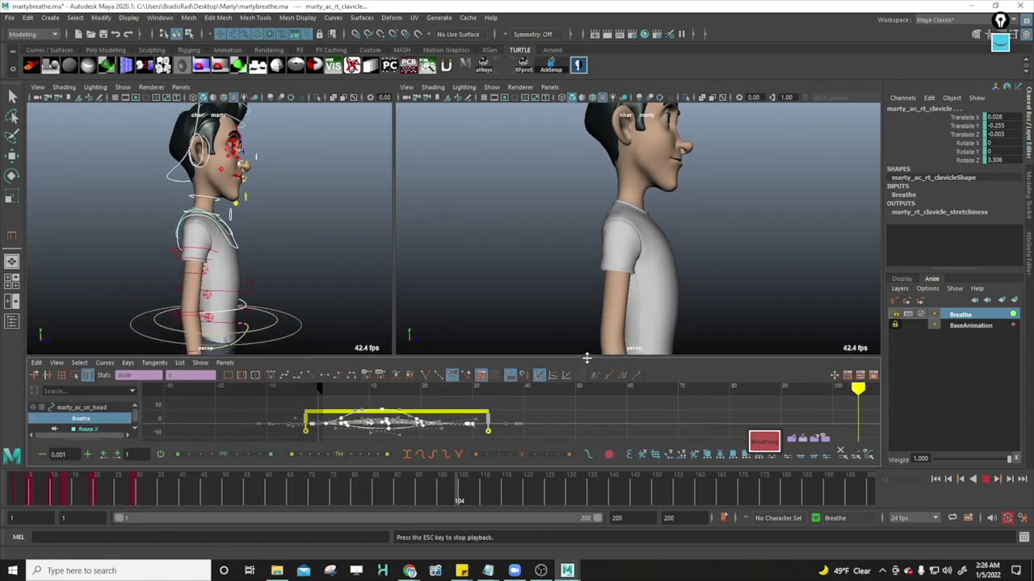
pyautogui.press('Escape')
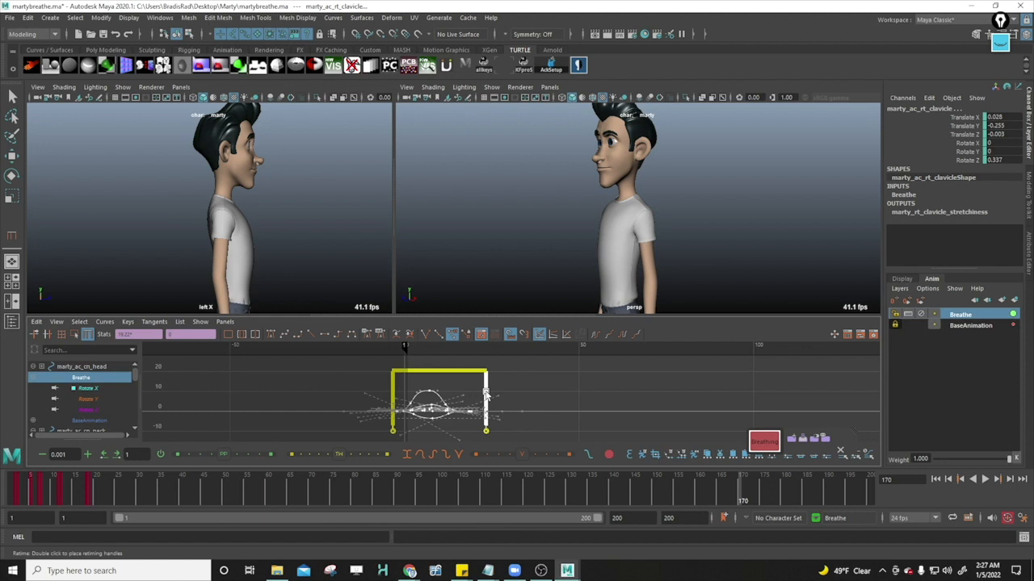
# Step: Stretch the breathing cycle to about frame 81, try shifting its middle to about frame 48 with an extra retime marker, and undo that shift
pyautogui.moveTo(486, 394); pyautogui.dragTo(685, 394)
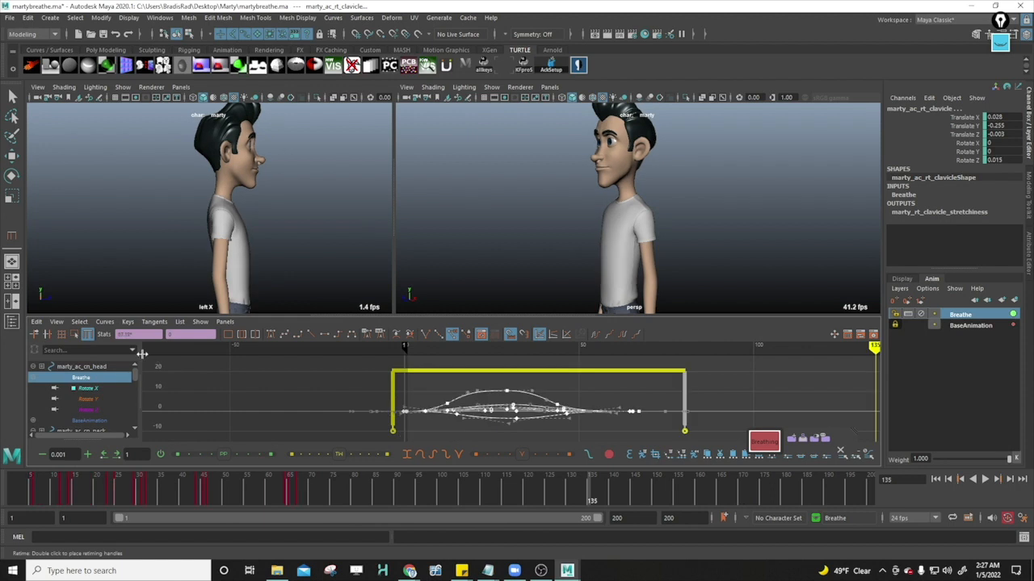
pyautogui.moveTo(493, 401); pyautogui.dragTo(558, 401)
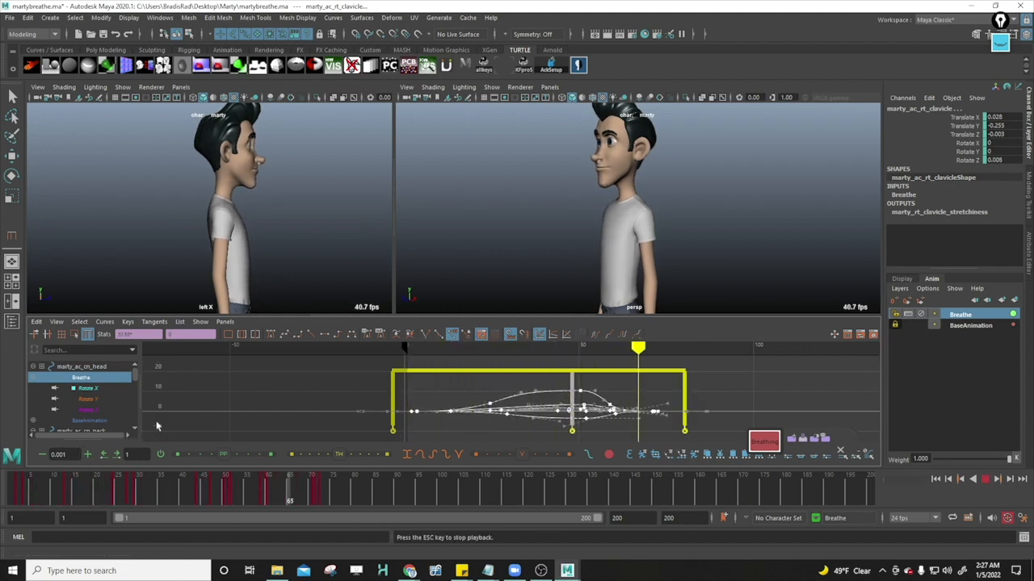
pyautogui.hotkey('ctrl', 'z')
# Step: Test a faster cycle in playback with the end retime marker at about frame 34, and undo the retiming back to the original curves
pyautogui.moveTo(685, 396); pyautogui.dragTo(522, 400)
pyautogui.hotkey('alt', 'v')
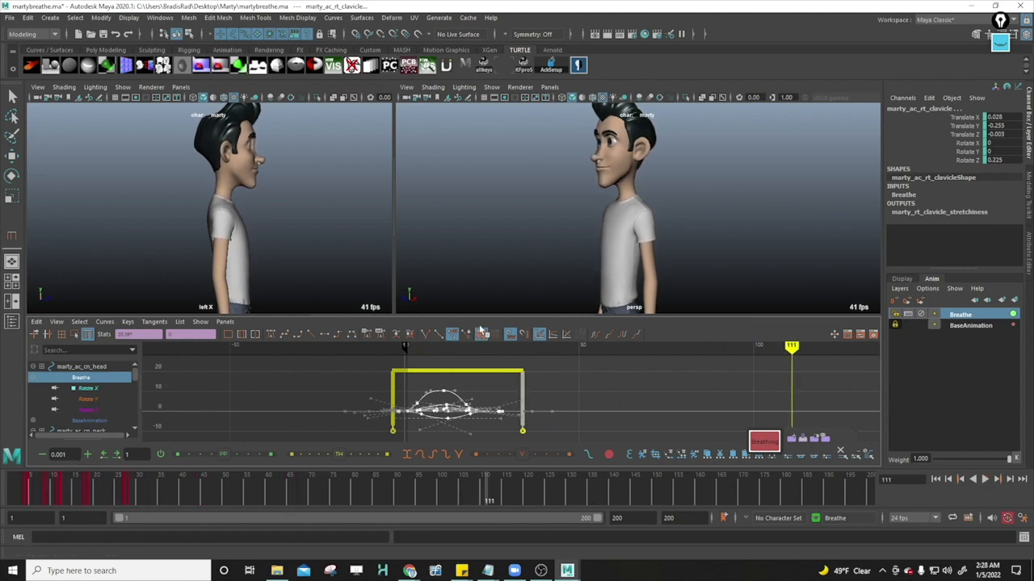
pyautogui.moveTo(488, 316); pyautogui.dragTo(505, 322)
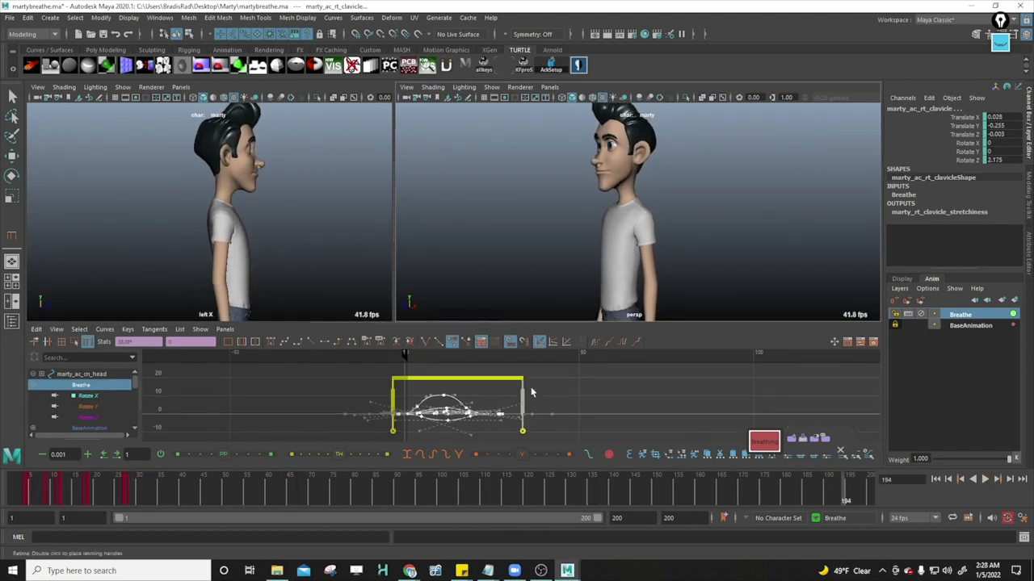
pyautogui.hotkey('ctrl', 'z')
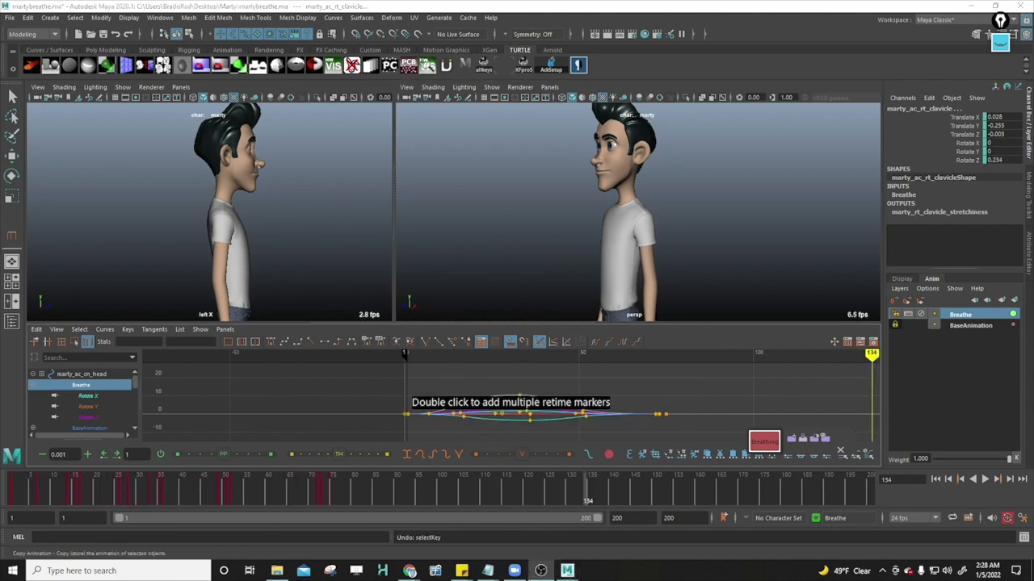